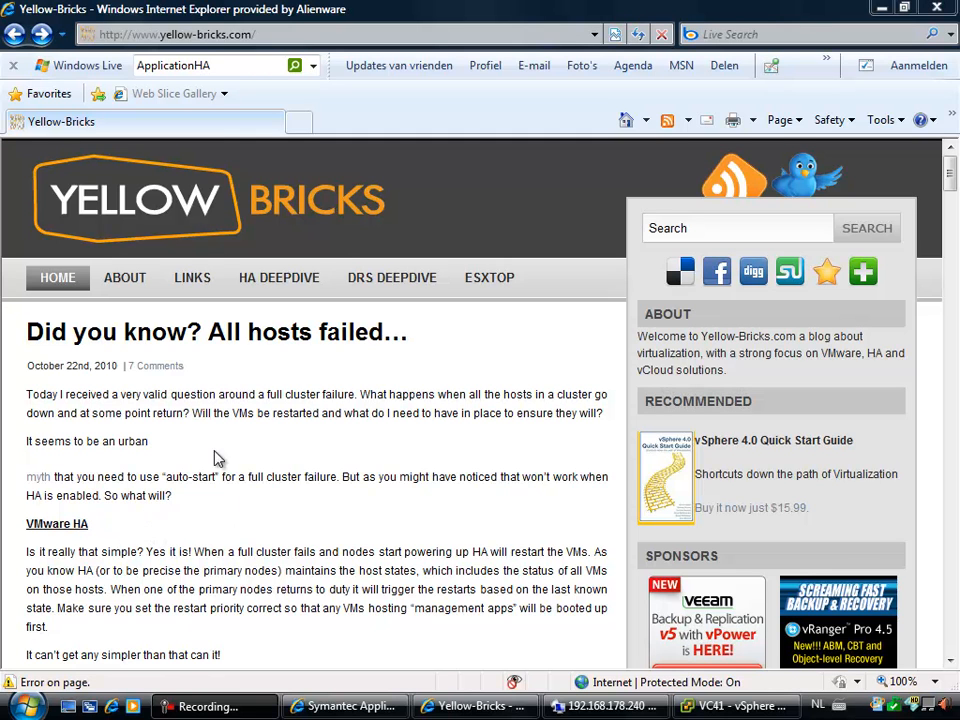
Read the Yellow-Bricks post "HA, the missing link…" down to its VMware Uptime blog link
left_click(350, 465)
scroll(350, 465, "down", 4)
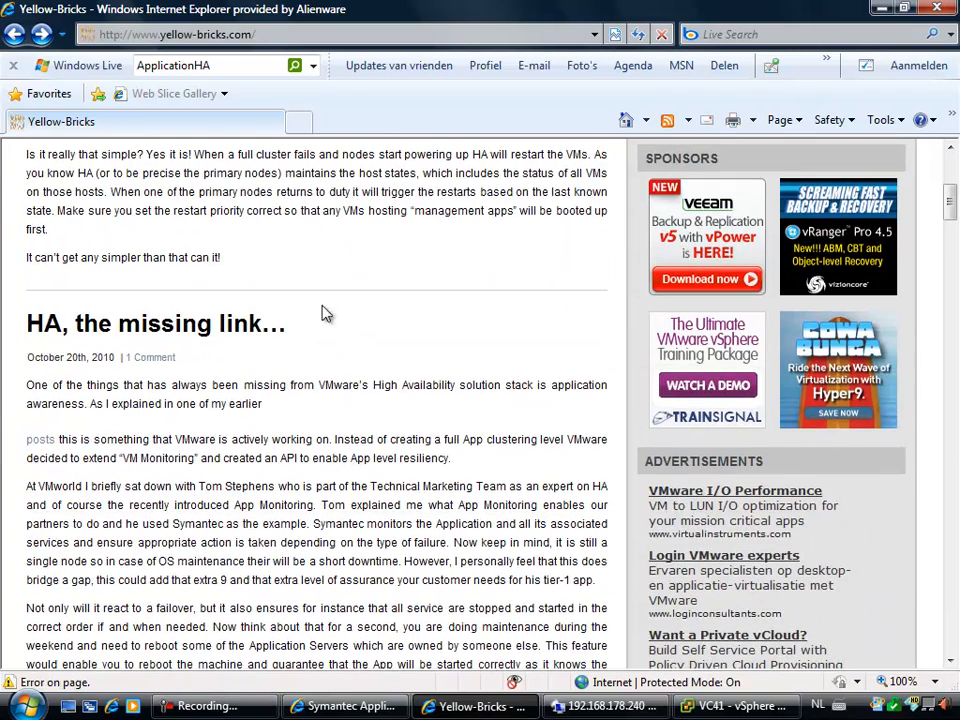
left_click_drag(288, 325, 33, 332)
scroll(317, 368, "down", 1)
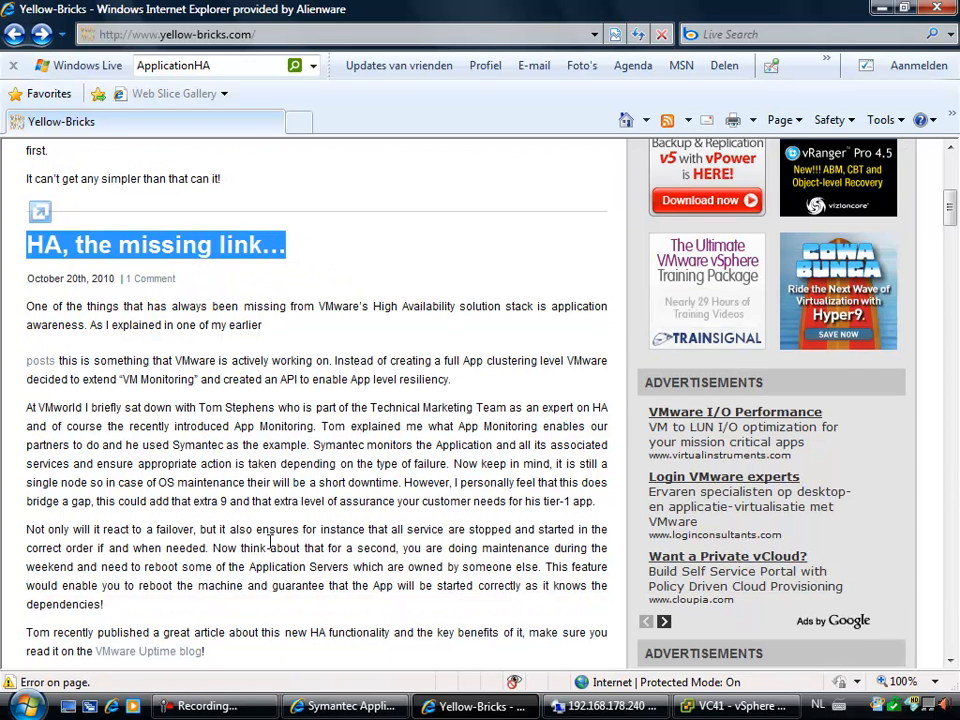
scroll(272, 530, "down", 1)
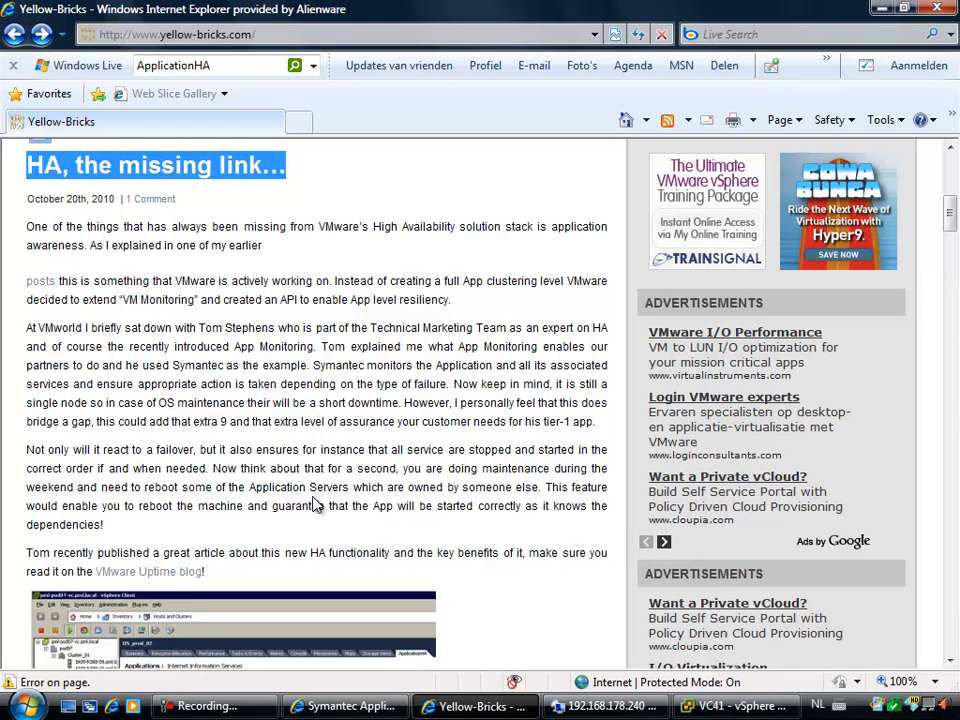
scroll(197, 515, "down", 1)
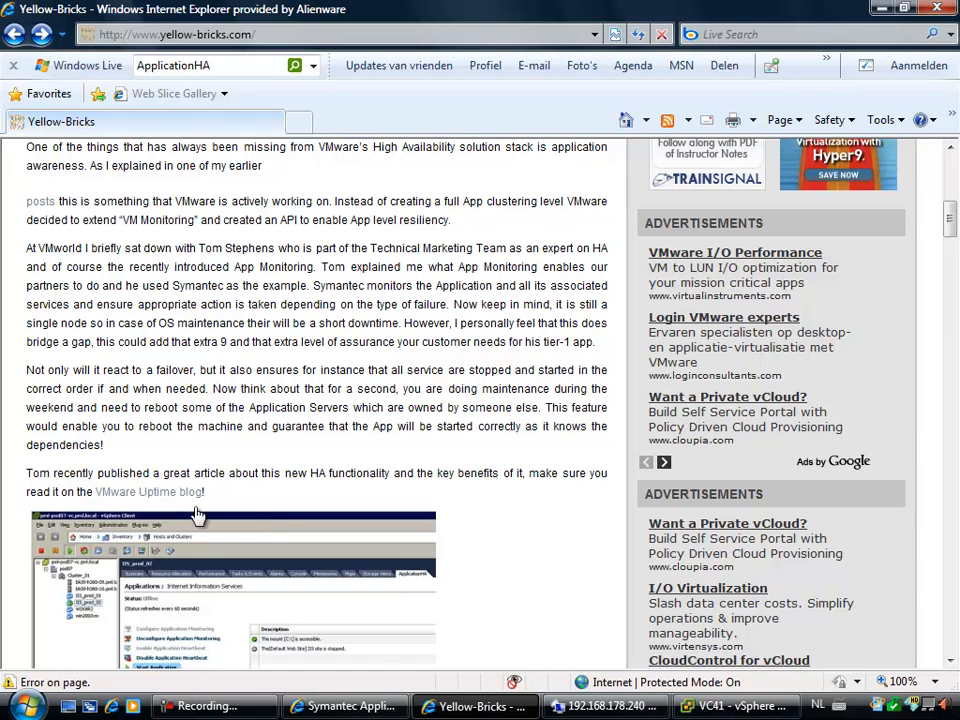
left_click(145, 493)
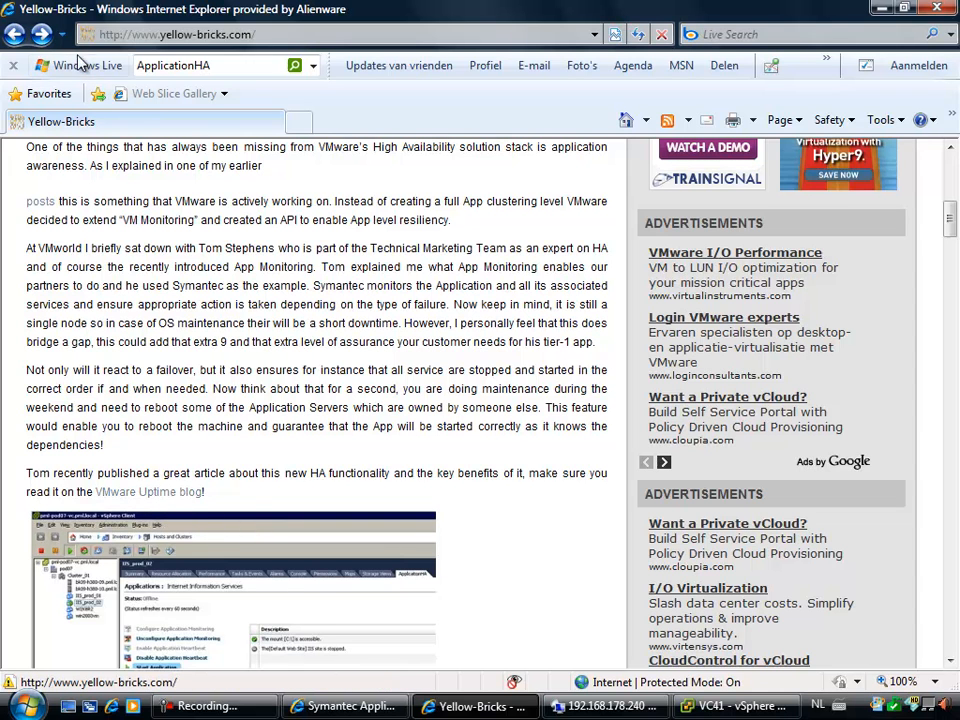
Go forward to the NTPRO.NL blog and examine its "Technical White Paper: ApplicationHA" post
left_click(41, 34)
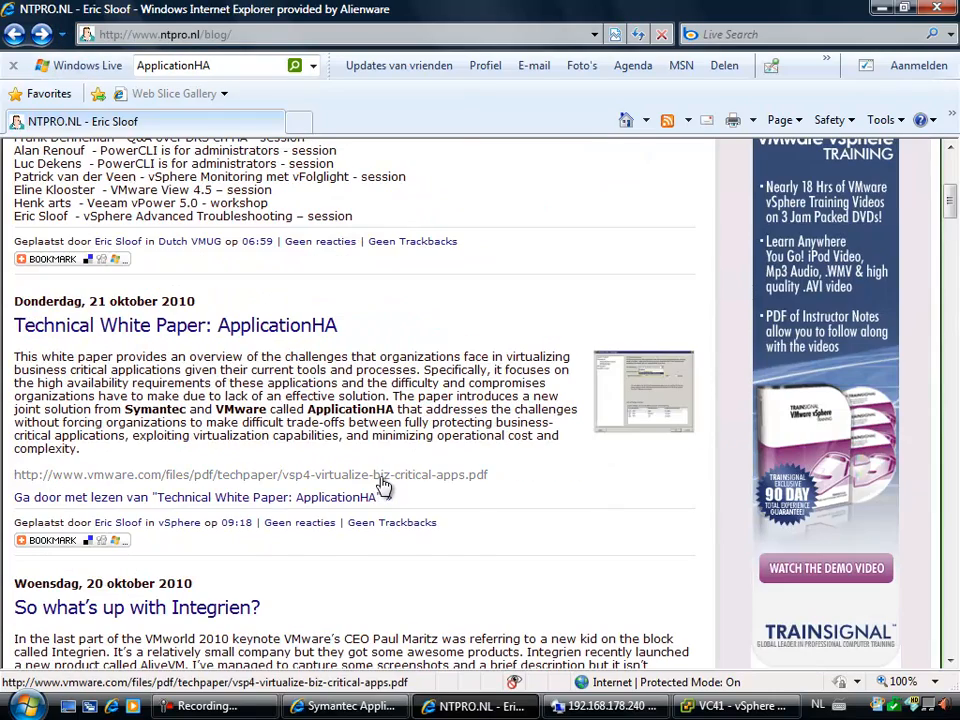
scroll(517, 295, "up", 2)
scroll(513, 306, "down", 1)
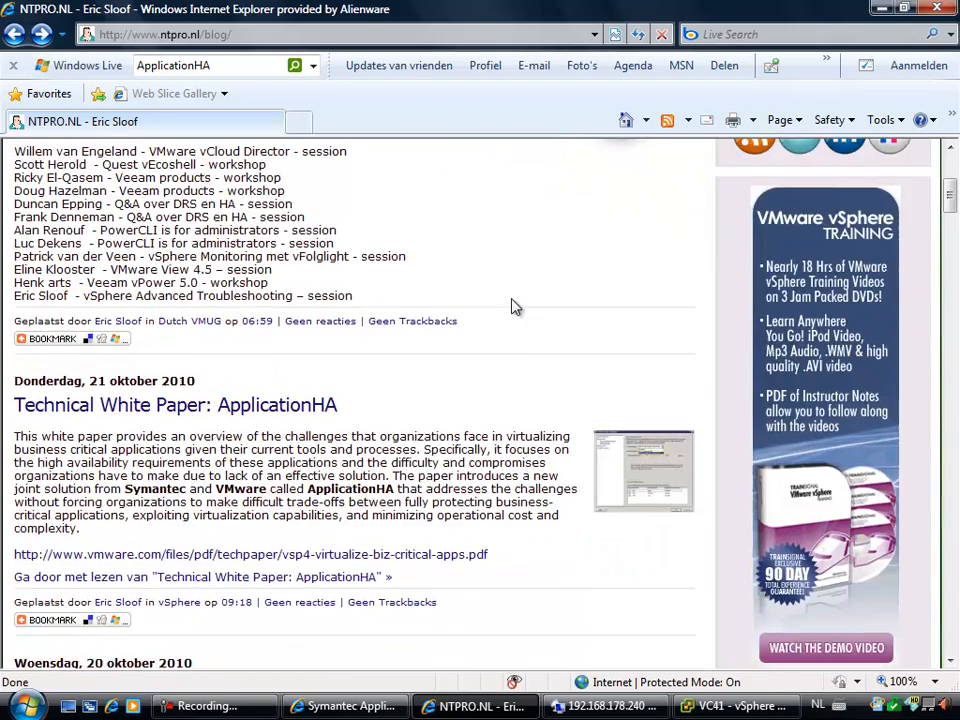
scroll(513, 306, "up", 3)
scroll(513, 305, "down", 3)
scroll(513, 304, "down", 5)
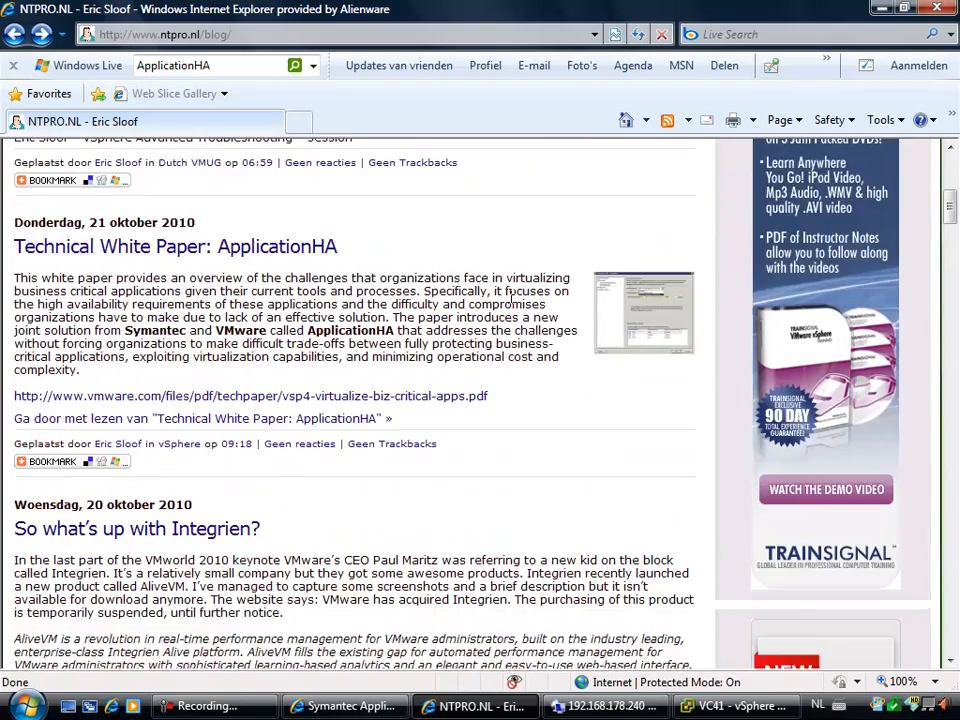
scroll(513, 304, "up", 3)
scroll(508, 293, "up", 1)
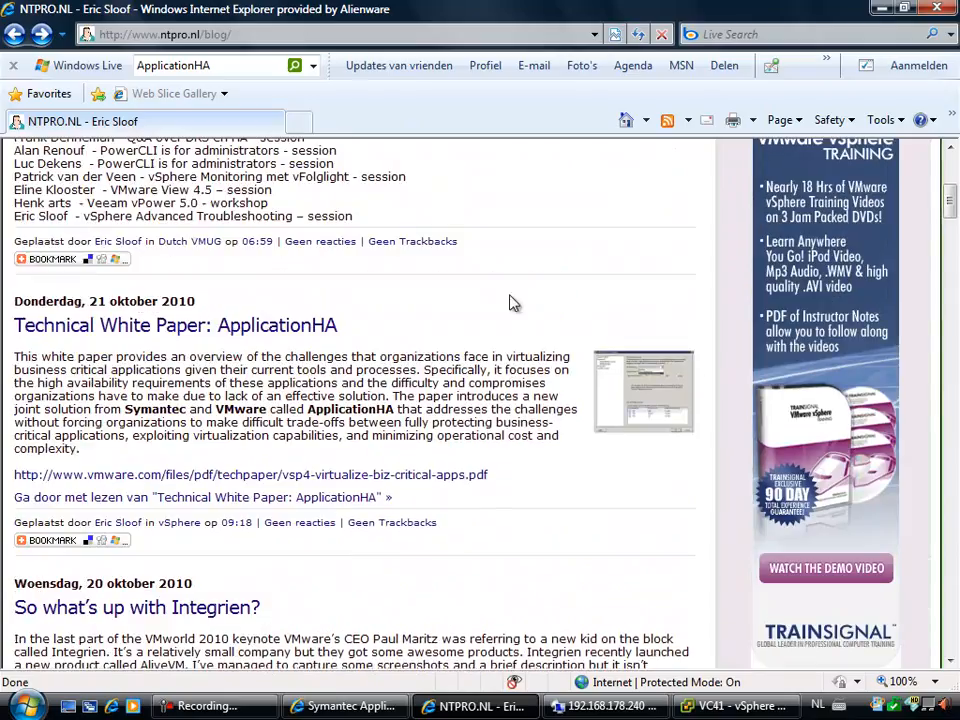
Search the web for ApplicationHA and locate the Trialware link on Symantec's ApplicationHA features page
left_click_drag(394, 326, 217, 325)
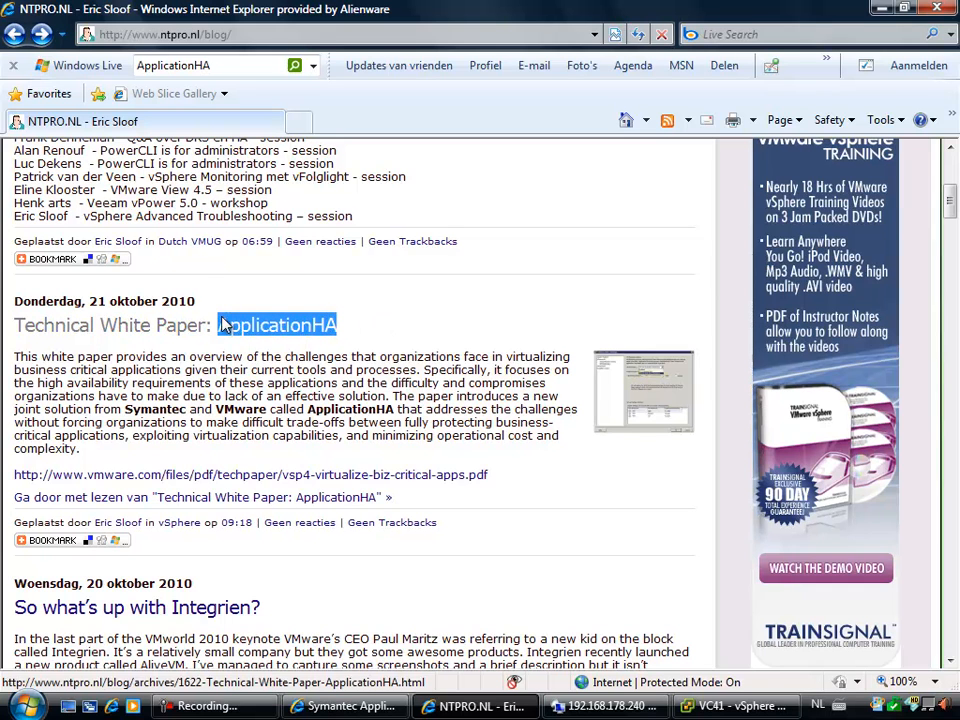
right_click(286, 327)
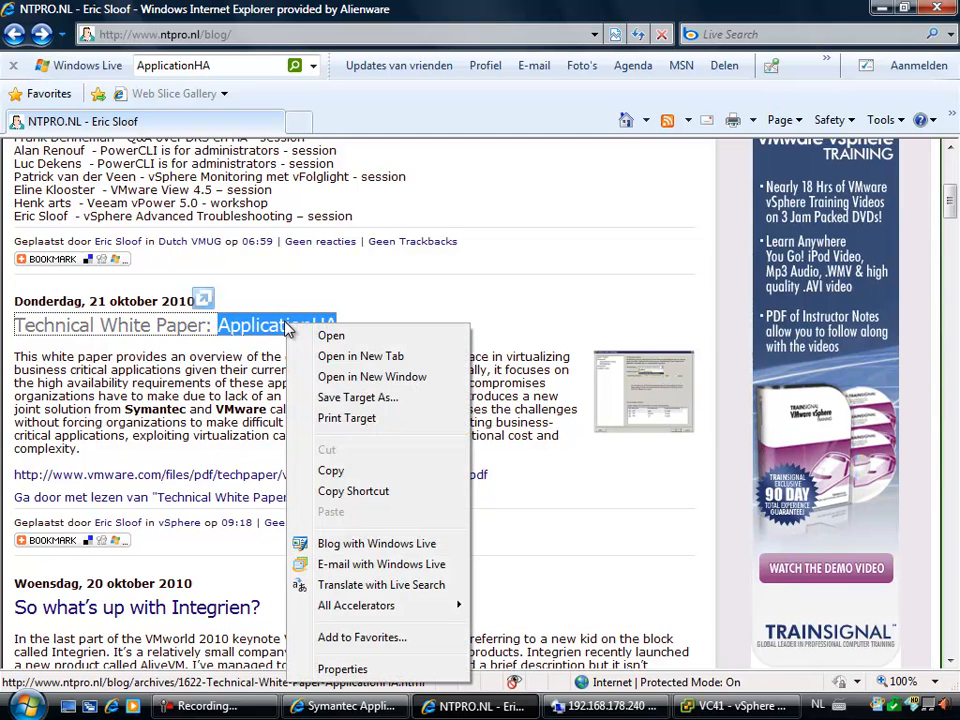
left_click(372, 471)
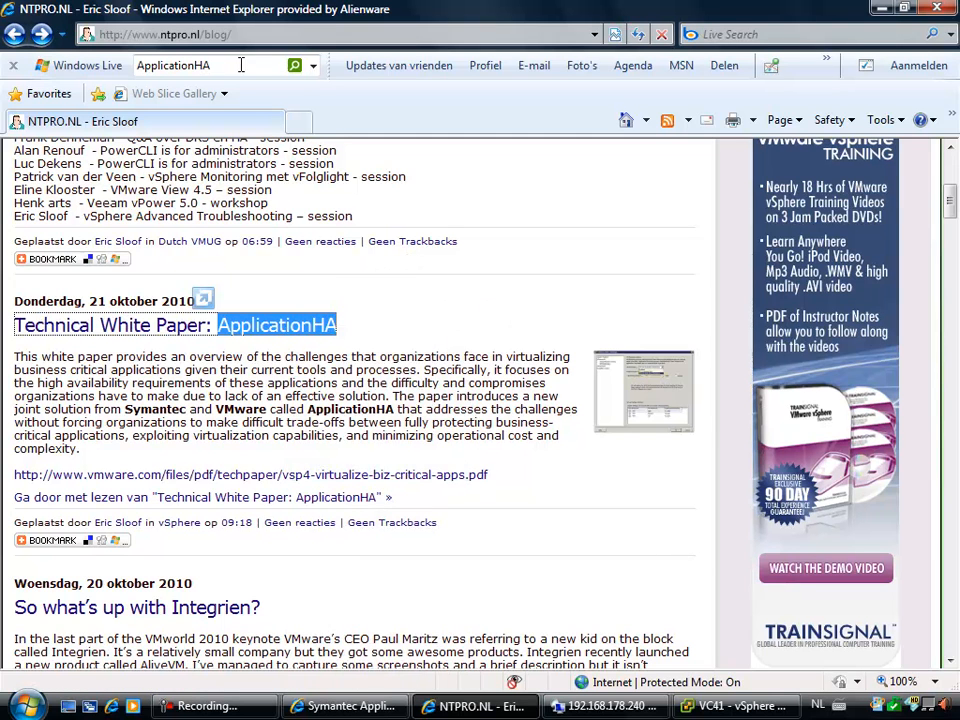
left_click(295, 68)
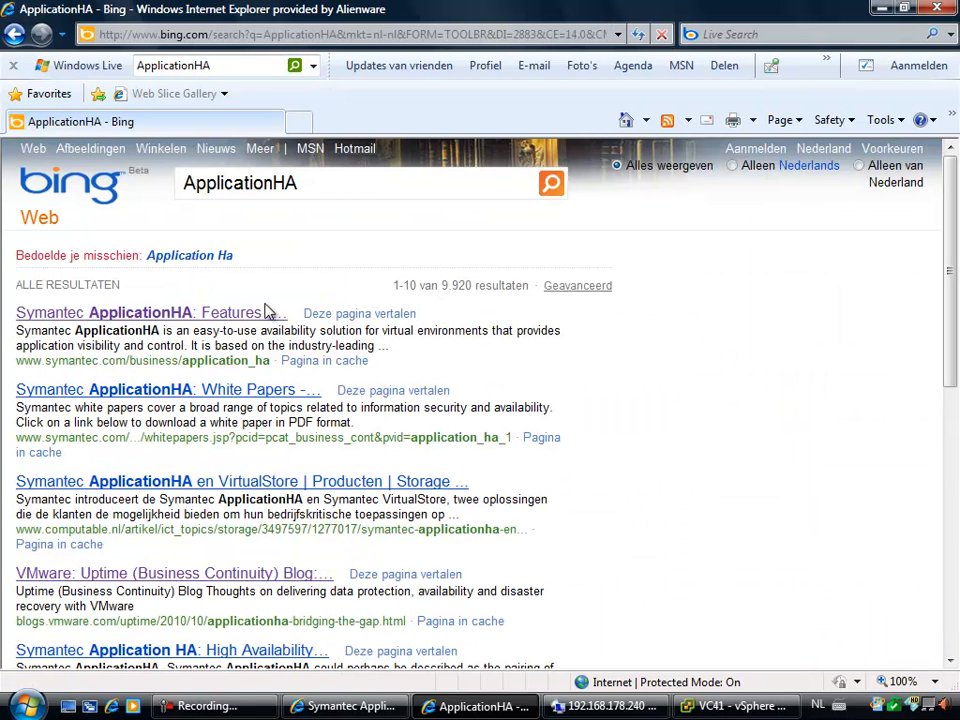
left_click(133, 321)
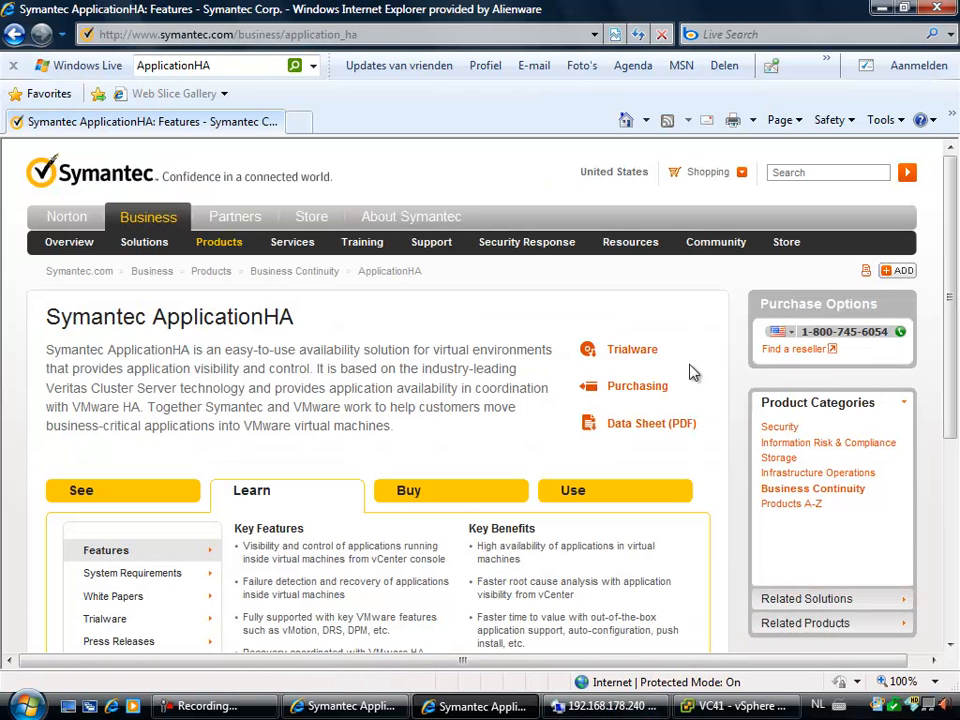
left_click_drag(669, 348, 572, 348)
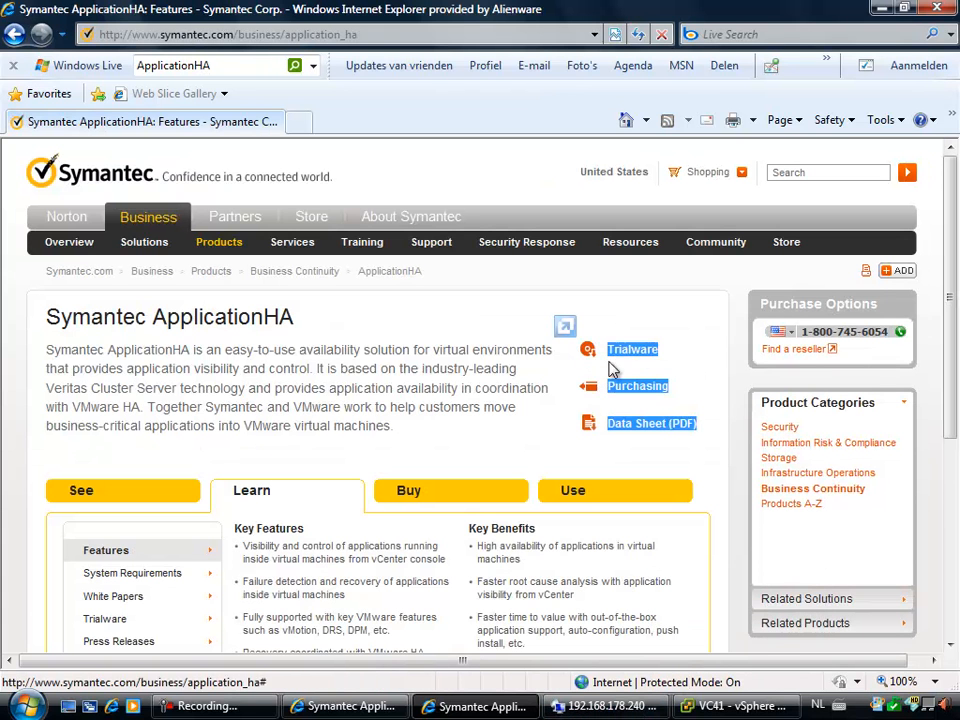
left_click(702, 349)
Switch to the vSphere Client and set the test cluster's VM Monitoring to VM and Application Monitoring
left_click(706, 709)
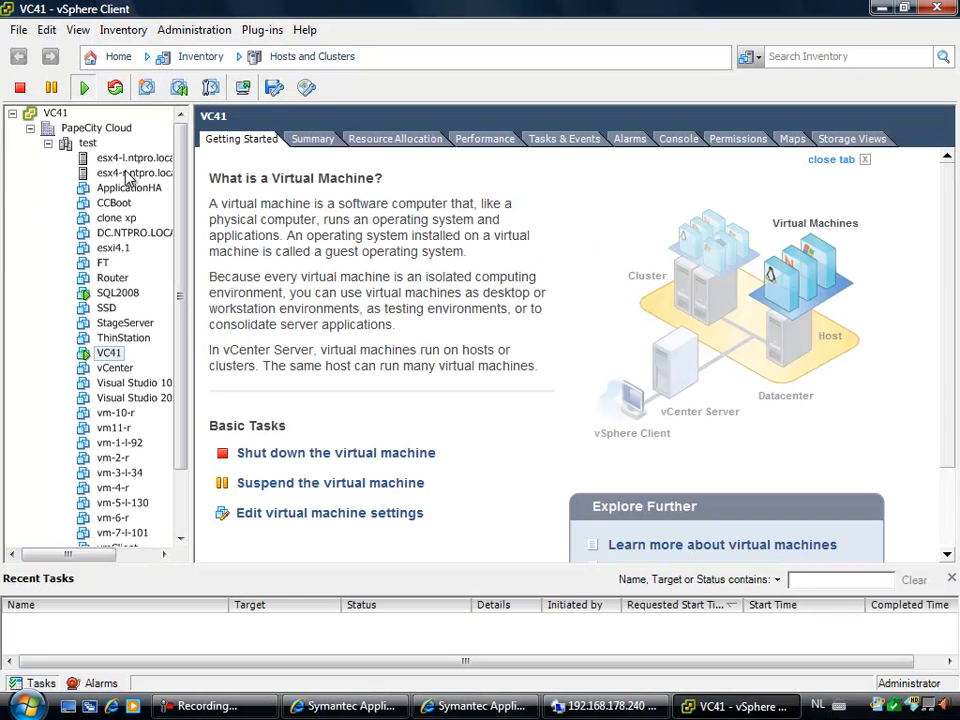
right_click(88, 144)
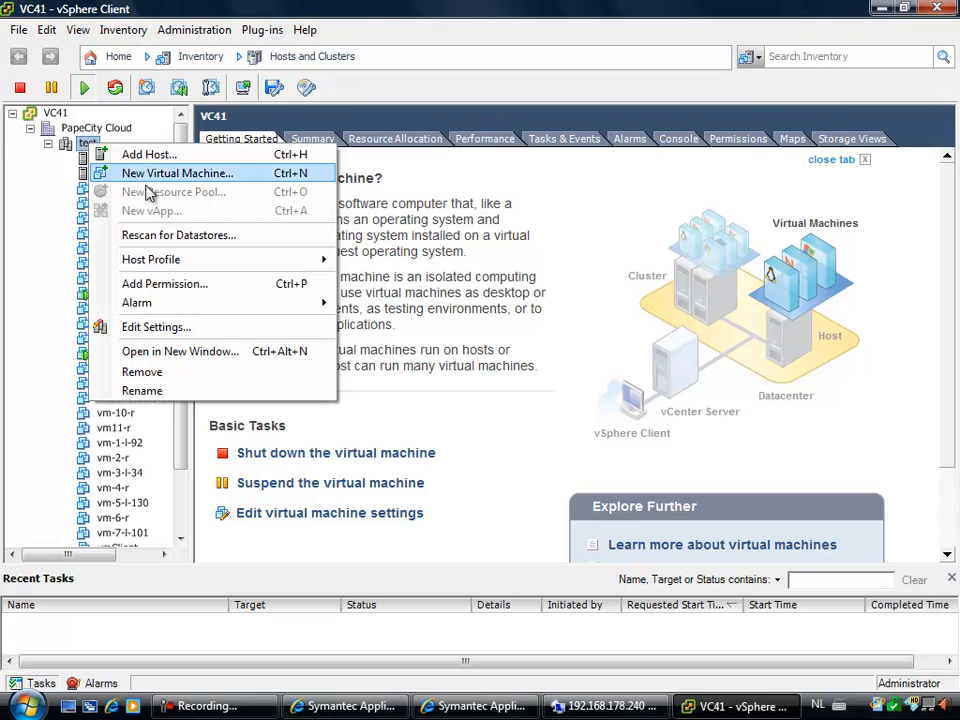
left_click(212, 334)
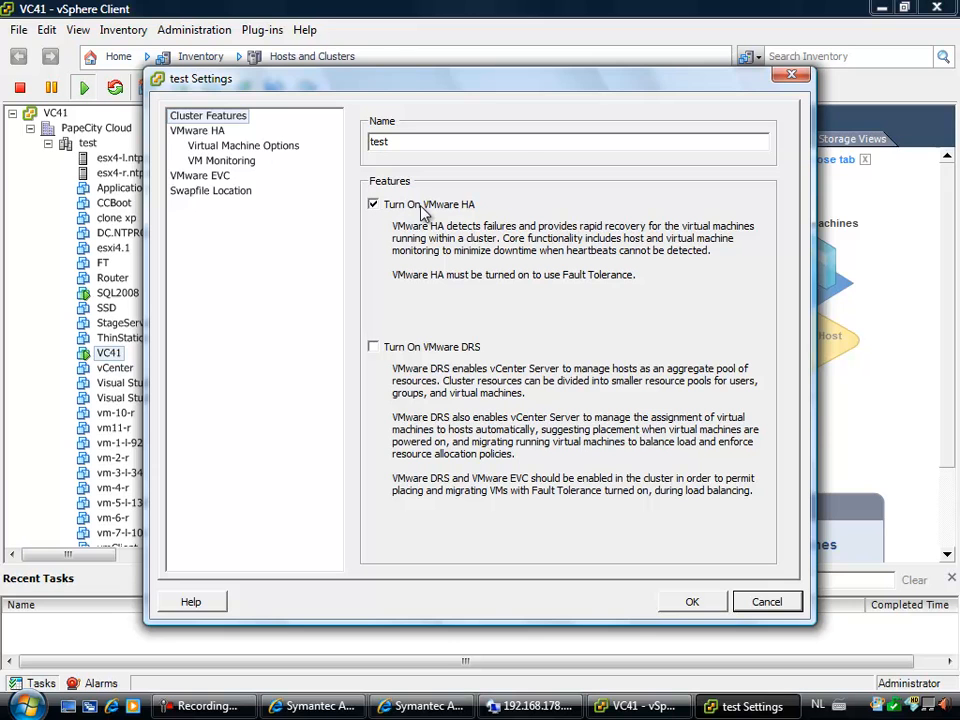
left_click(239, 163)
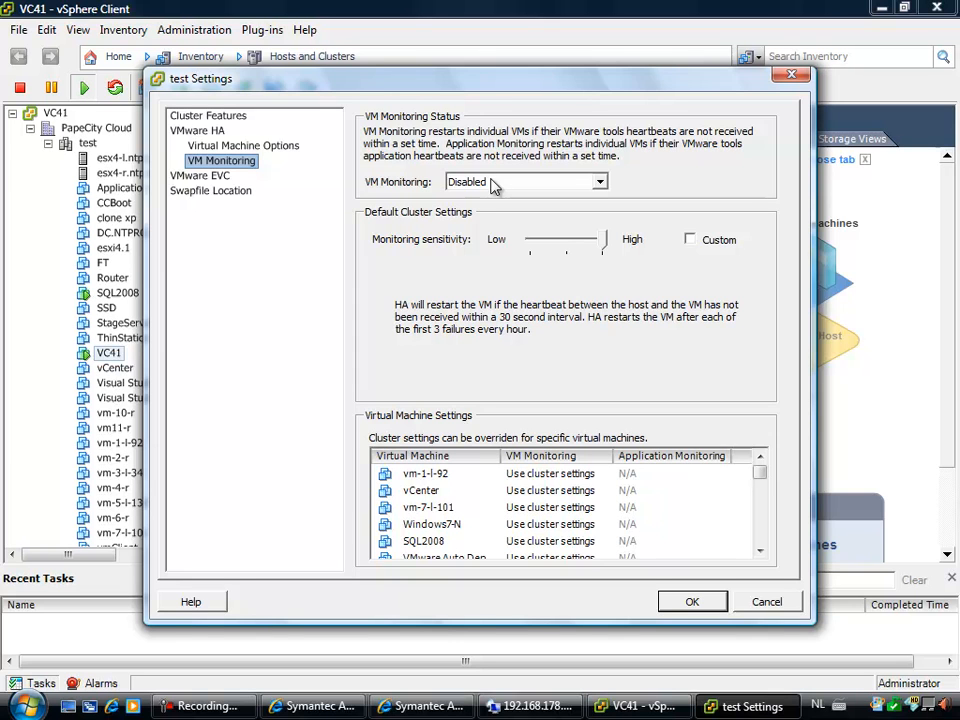
left_click(493, 184)
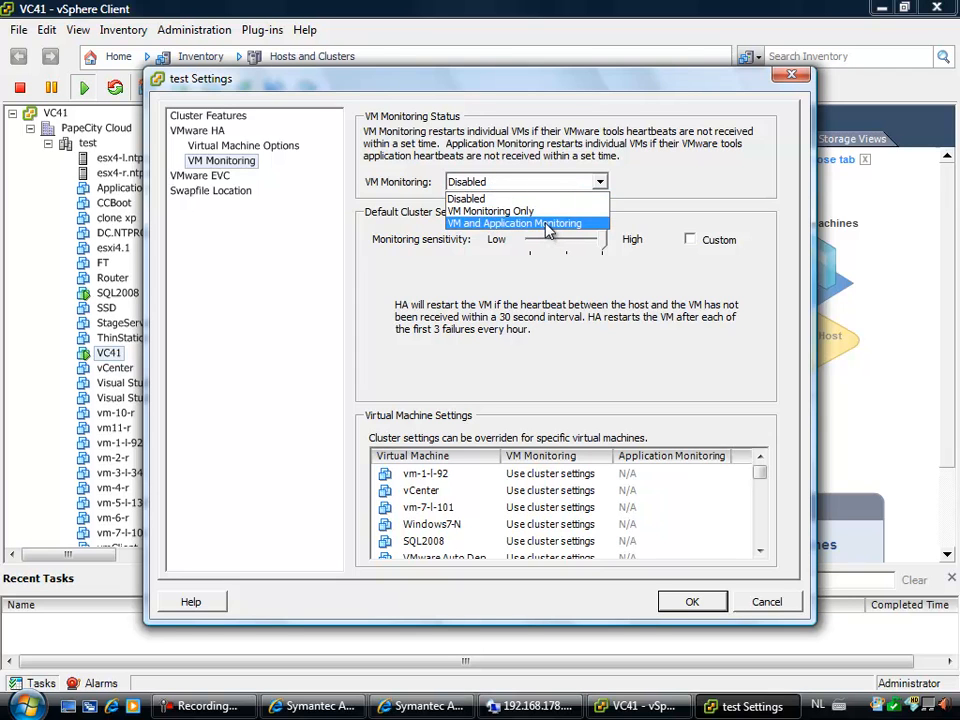
left_click(502, 230)
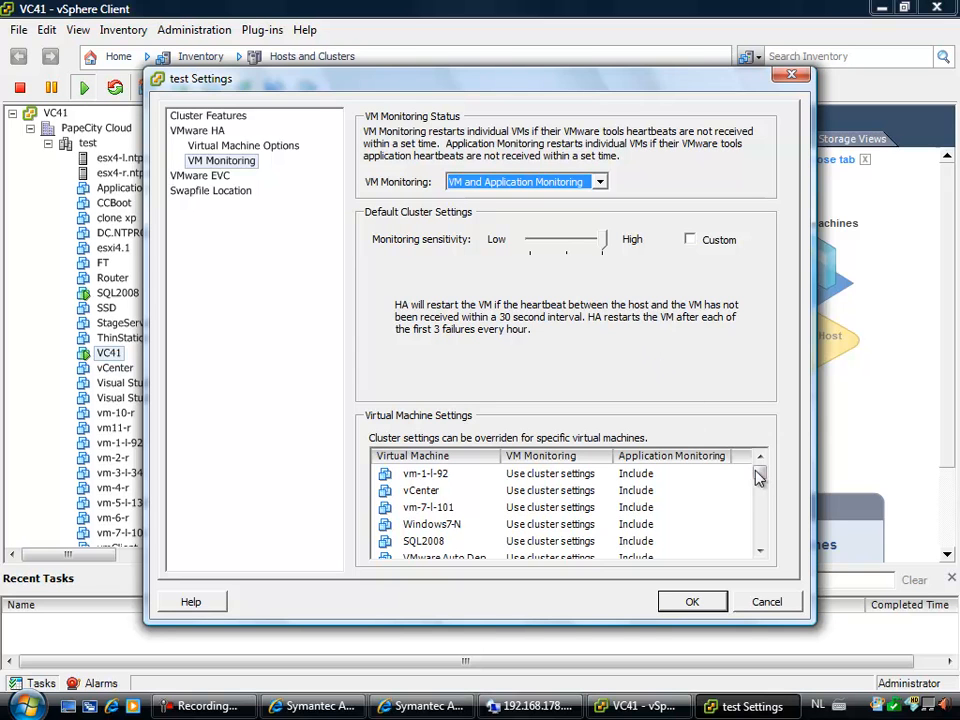
mouse_move(762, 480)
left_mouse_down()
mouse_move(763, 574)
mouse_move(760, 465)
left_mouse_up()
left_click(692, 603)
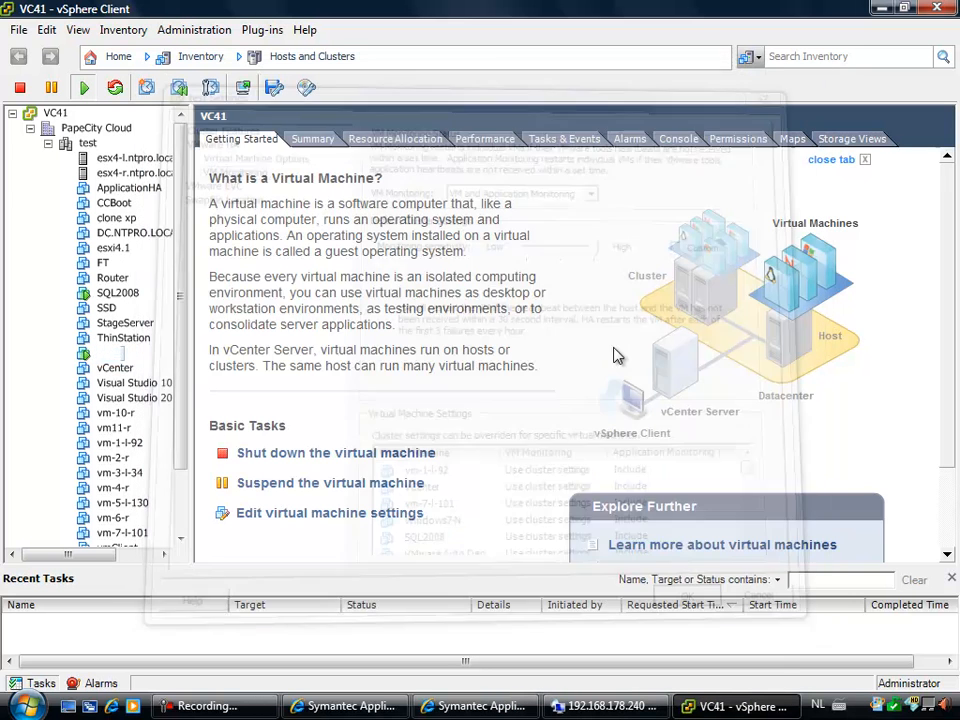
Switch to the 192.168.178.240 remote session and run Setup from C:\Software\SYMC_ApplicationHA_5.1_SP1_Windows\dvd1-windows
left_click(630, 706)
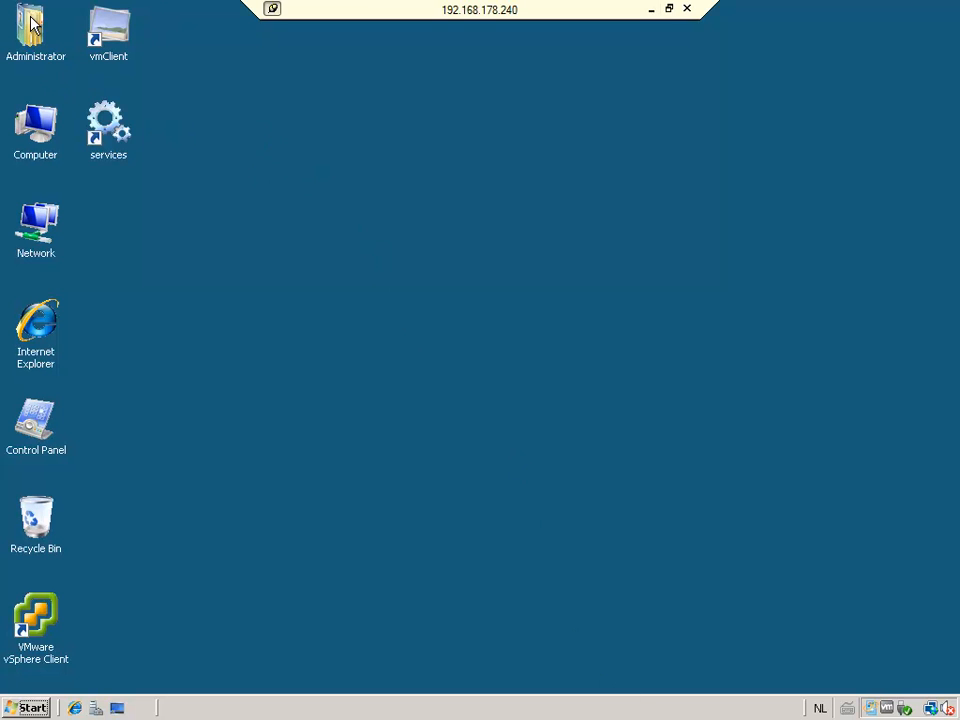
double_click(50, 120)
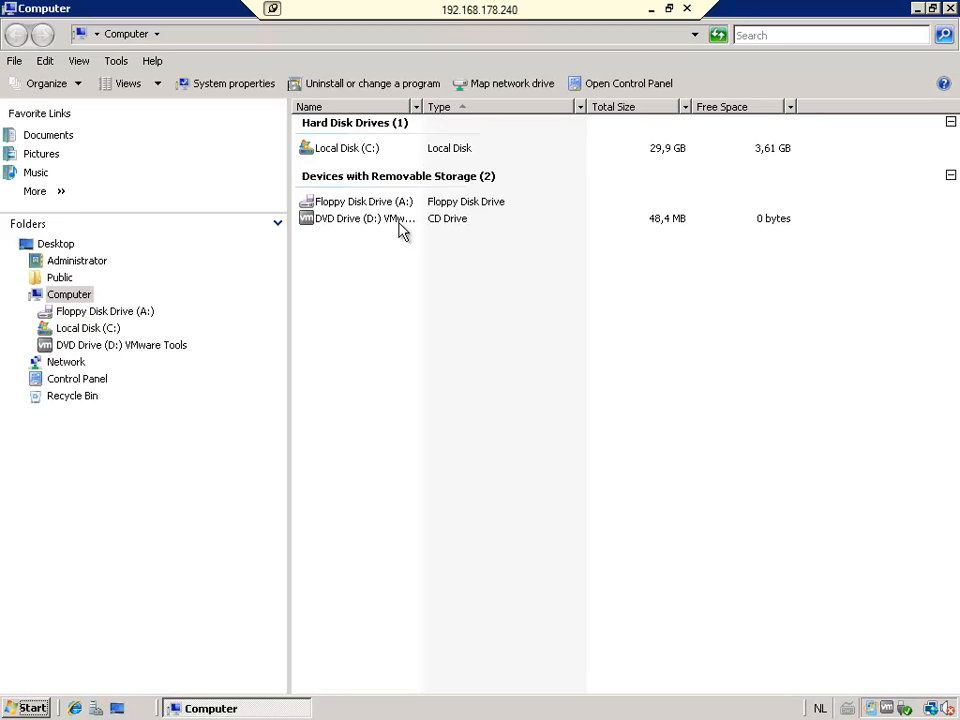
double_click(352, 150)
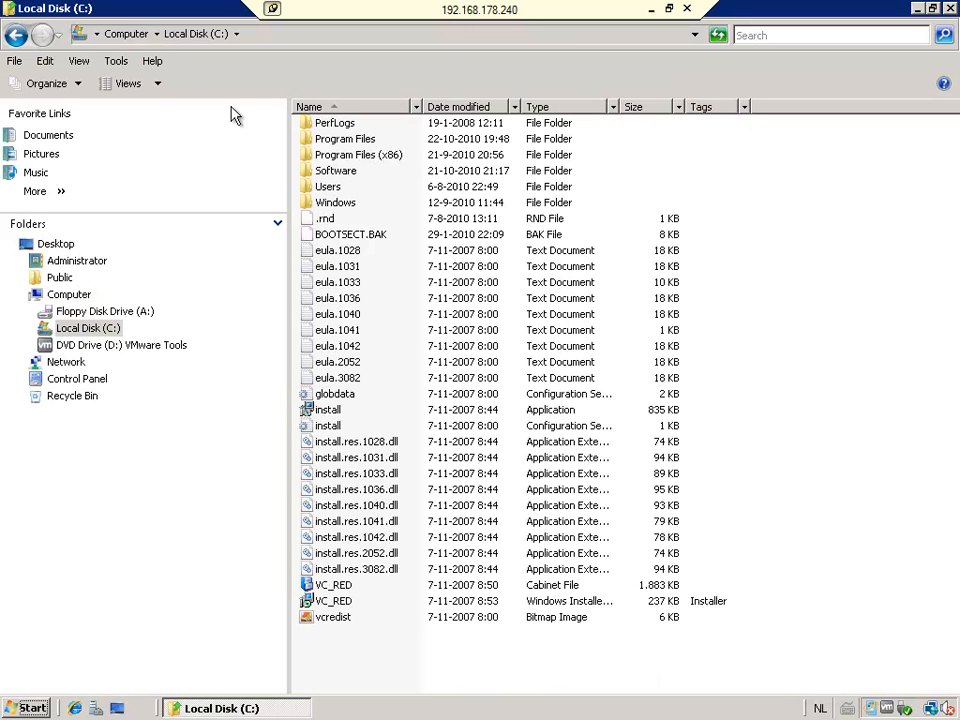
double_click(320, 171)
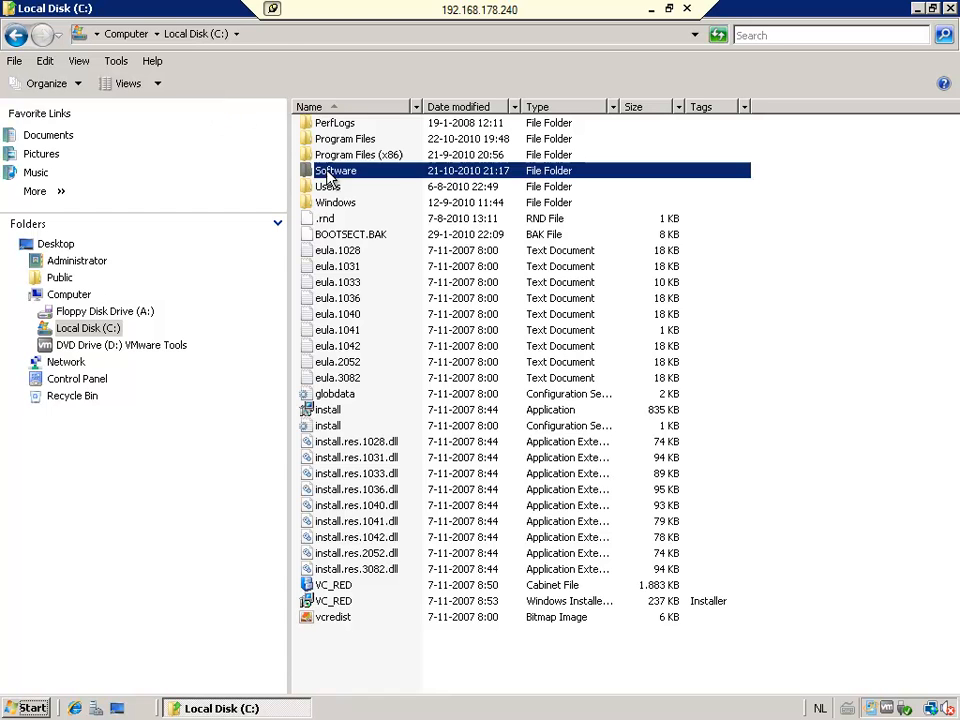
double_click(345, 124)
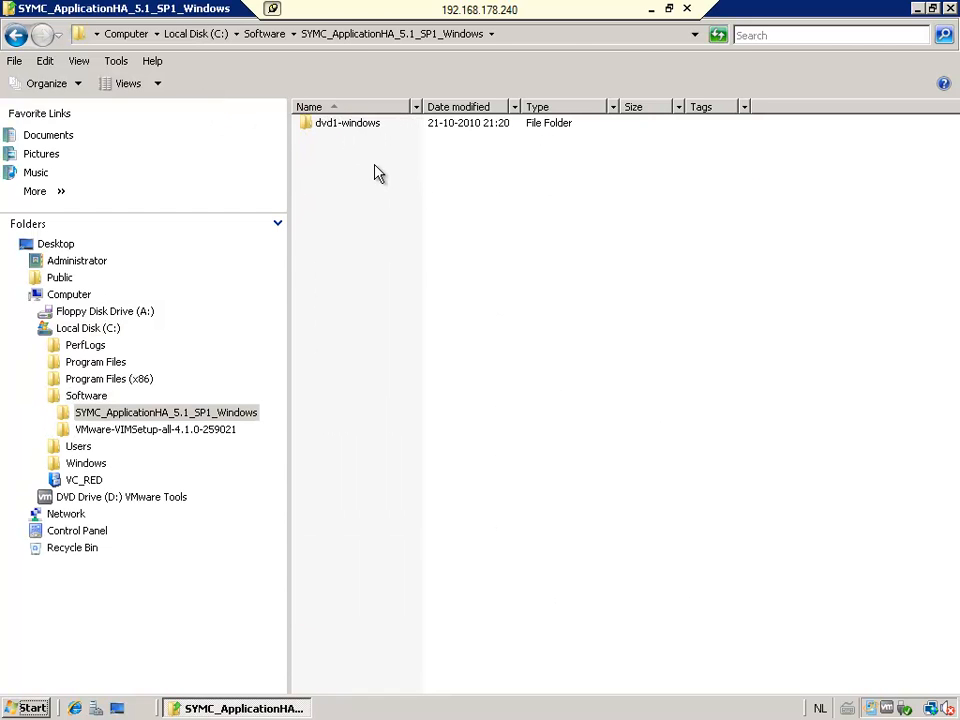
double_click(362, 126)
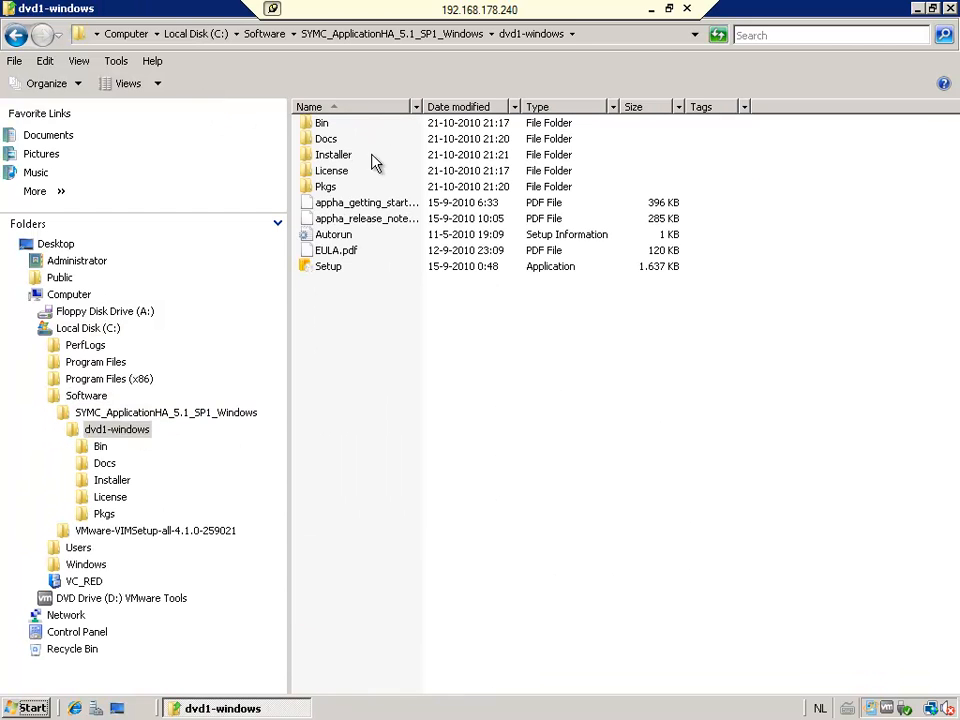
double_click(338, 270)
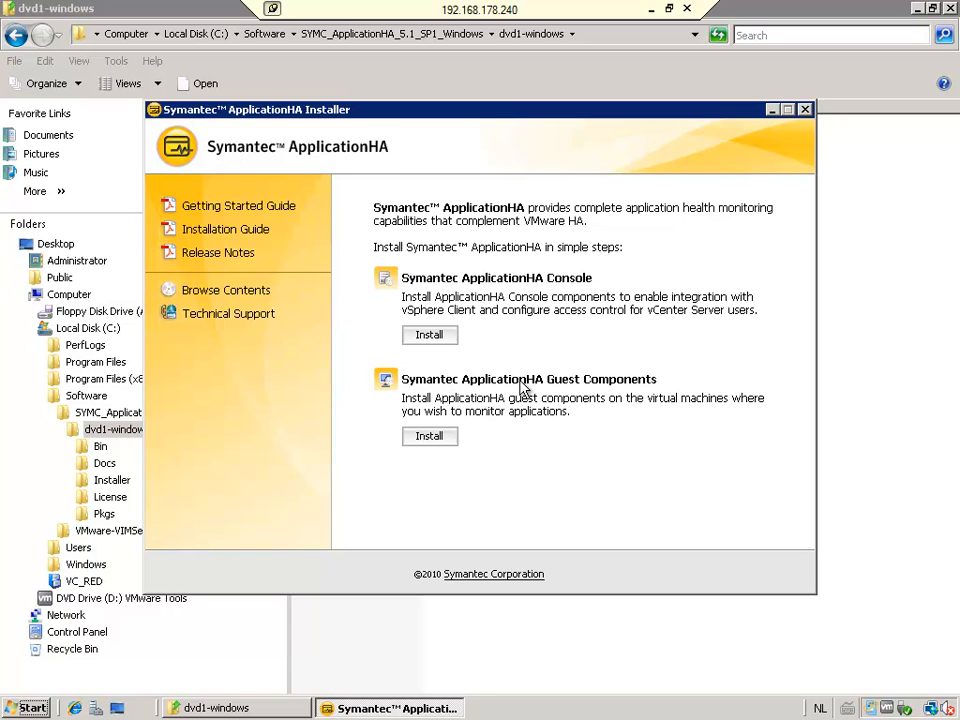
Start the Symantec ApplicationHA Console installation and accept the terms of the License Agreement
left_click(431, 337)
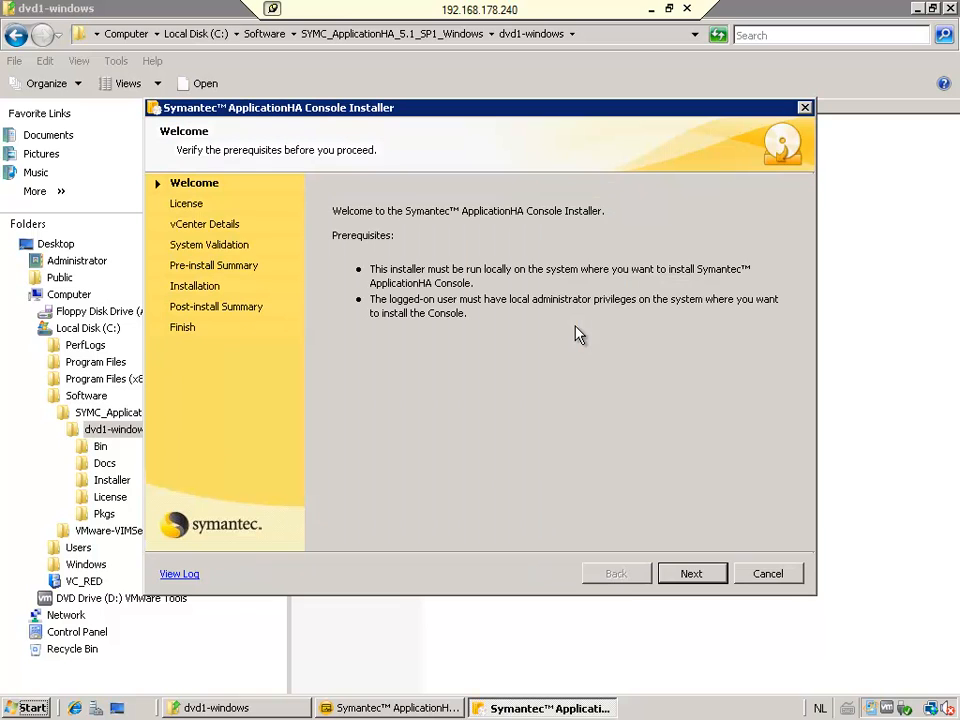
left_click(673, 578)
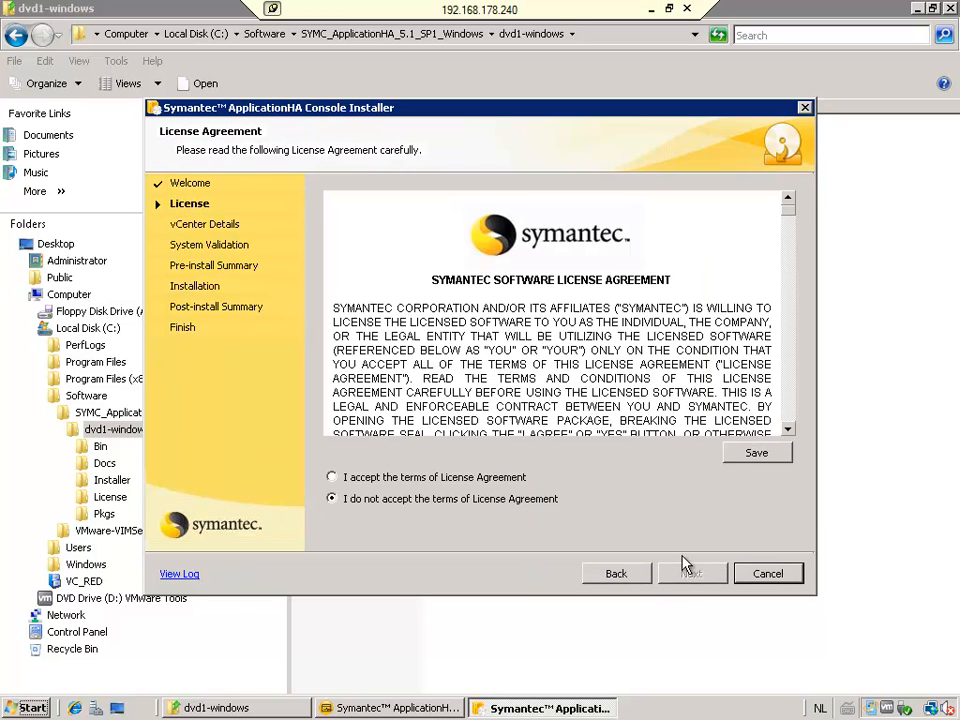
left_click(482, 478)
left_click(689, 574)
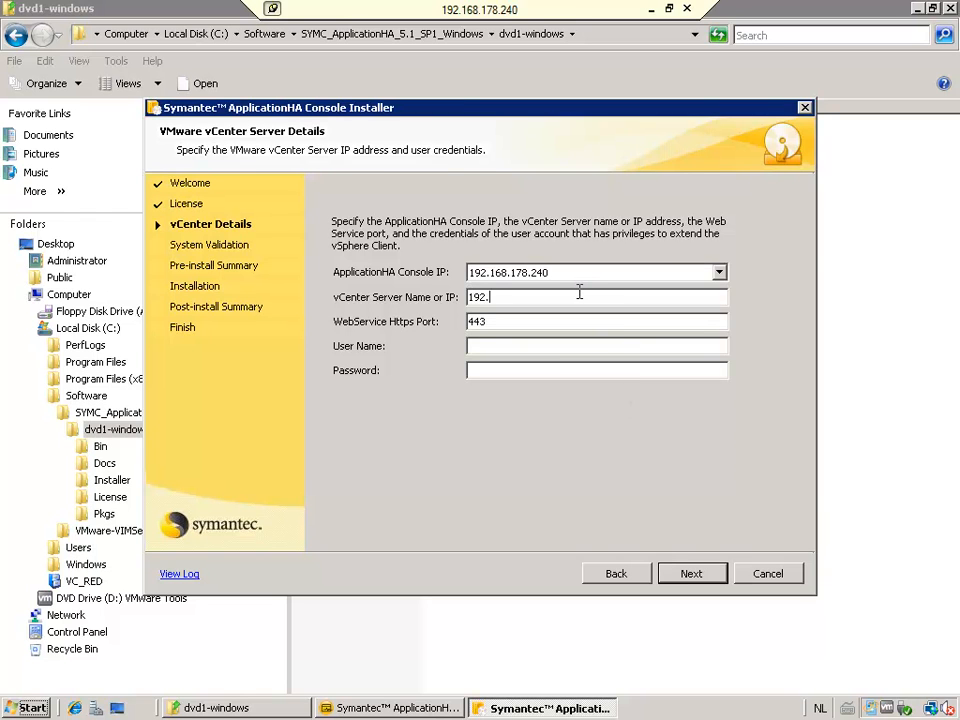
Enter vCenter server 192.168.178.240, user name administrator and the account password, and proceed through system validation to the pre-install summary
type(".178.240")
left_click(579, 342)
type("aqdministra")
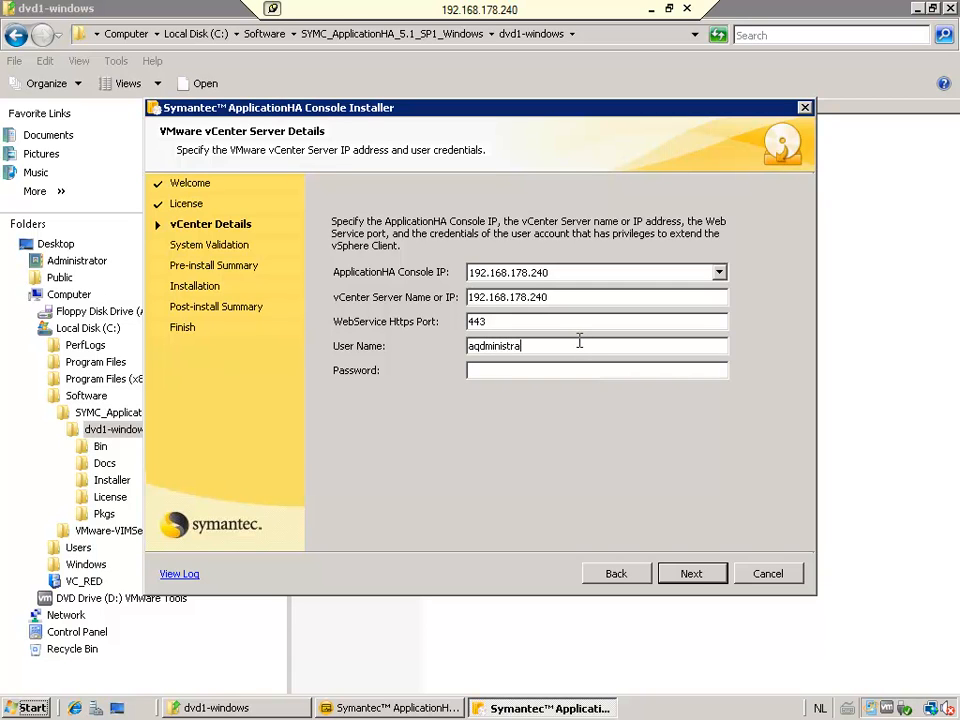
key("BackSpace")
key("BackSpace")
key("BackSpace")
key("BackSpace")
key("BackSpace")
key("BackSpace")
key("BackSpace")
key("BackSpace")
key("BackSpace")
key("BackSpace")
key("BackSpace")
type("adminitrator")
key("Tab")
type("****")
key("BackSpace")
key("BackSpace")
key("BackSpace")
key("BackSpace")
type("******")
left_click_drag(553, 354, 443, 350)
type("administrator")
left_click(691, 574)
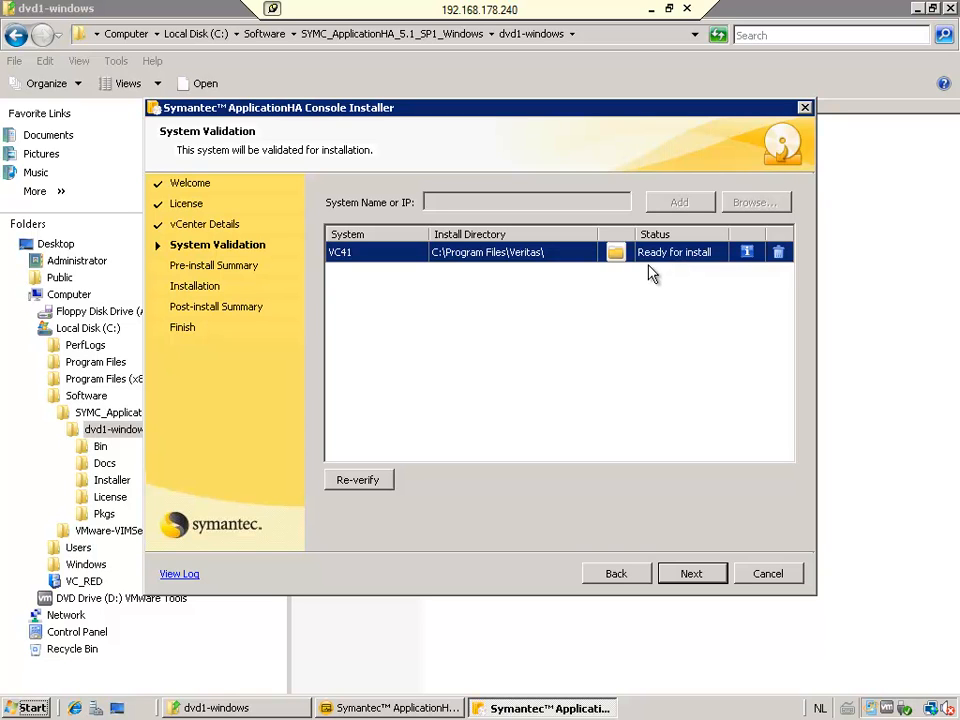
left_click(696, 578)
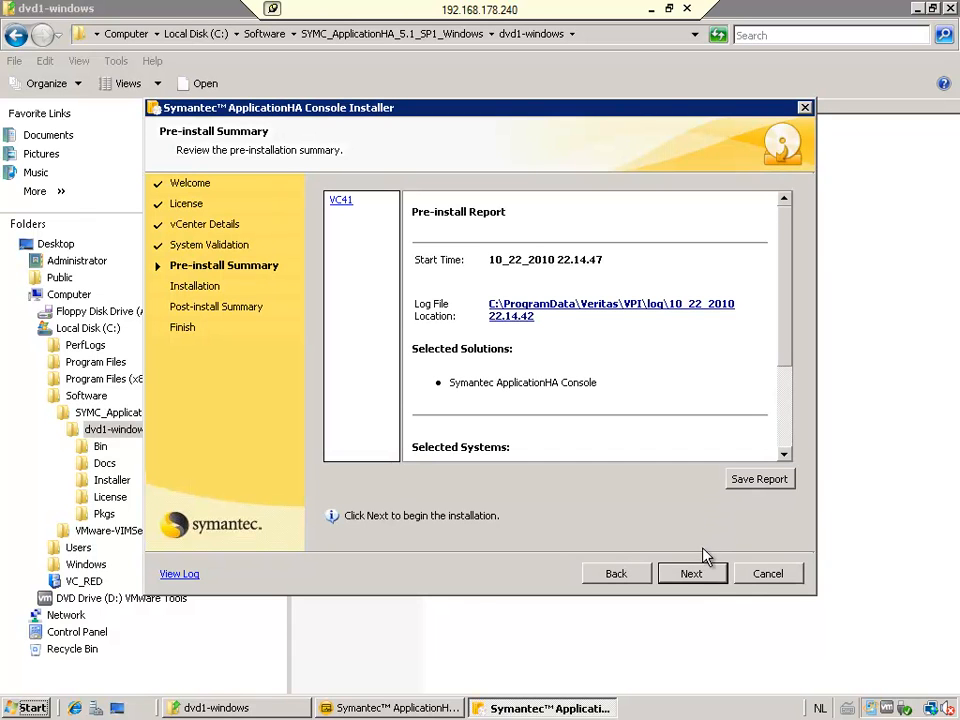
Run the ApplicationHA Console installation through to Finish, installing the SSL certificate for 192.168.178.240 and ignoring its security warning
left_click(696, 575)
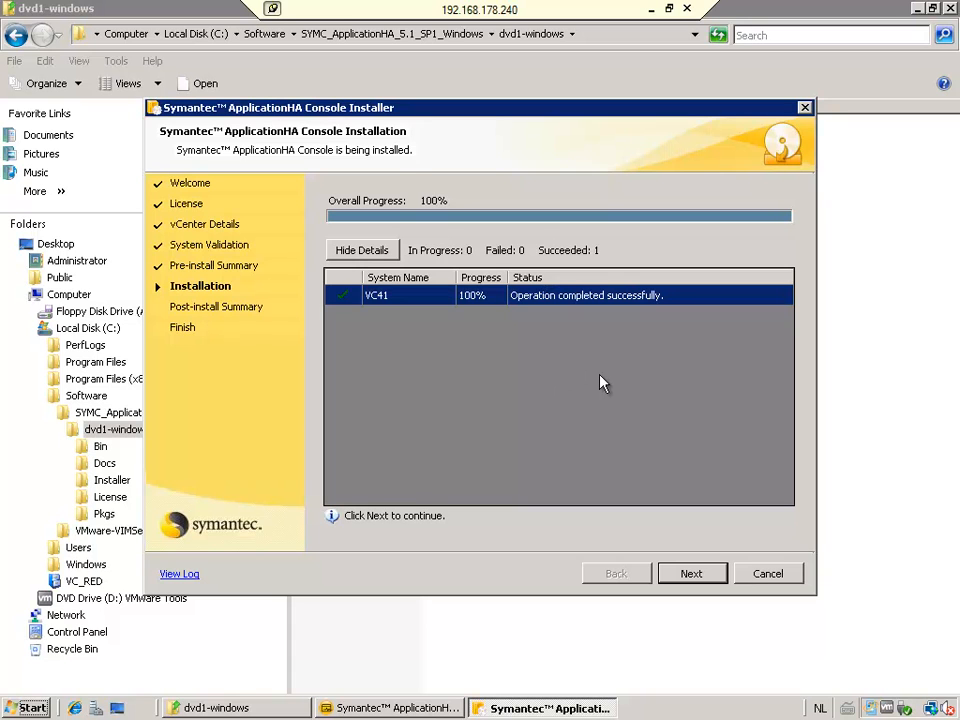
left_click(707, 574)
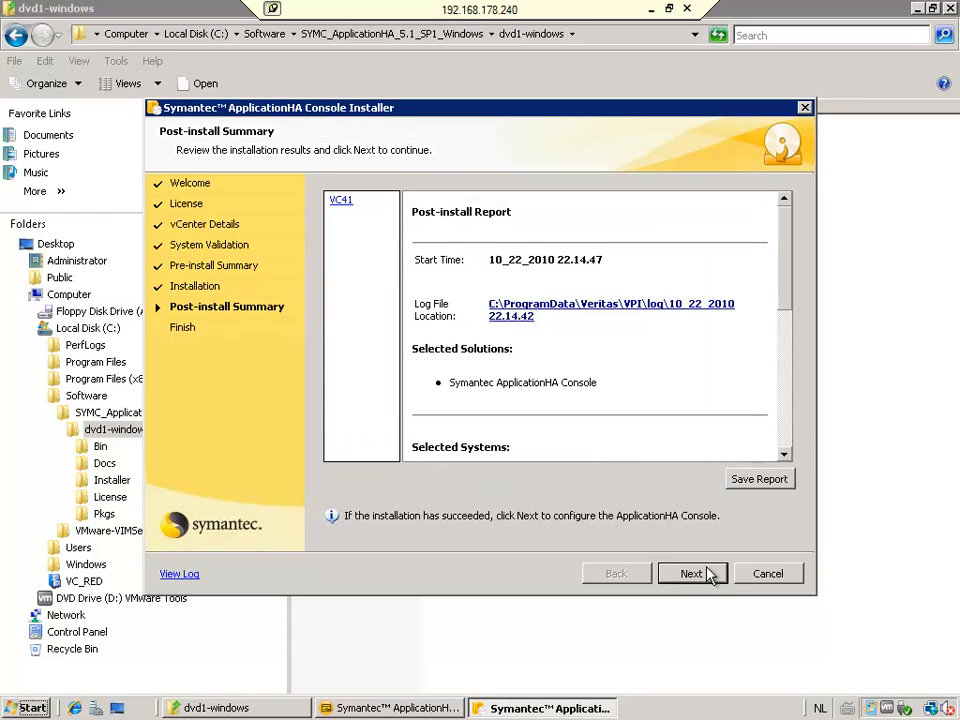
left_click(703, 584)
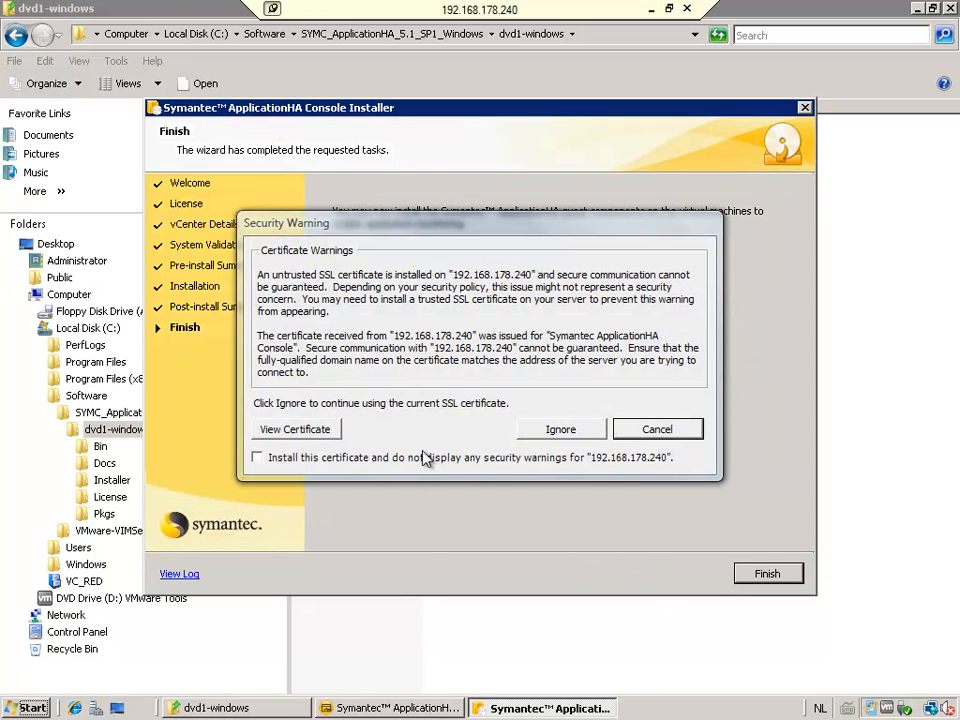
left_click(434, 457)
left_click(553, 433)
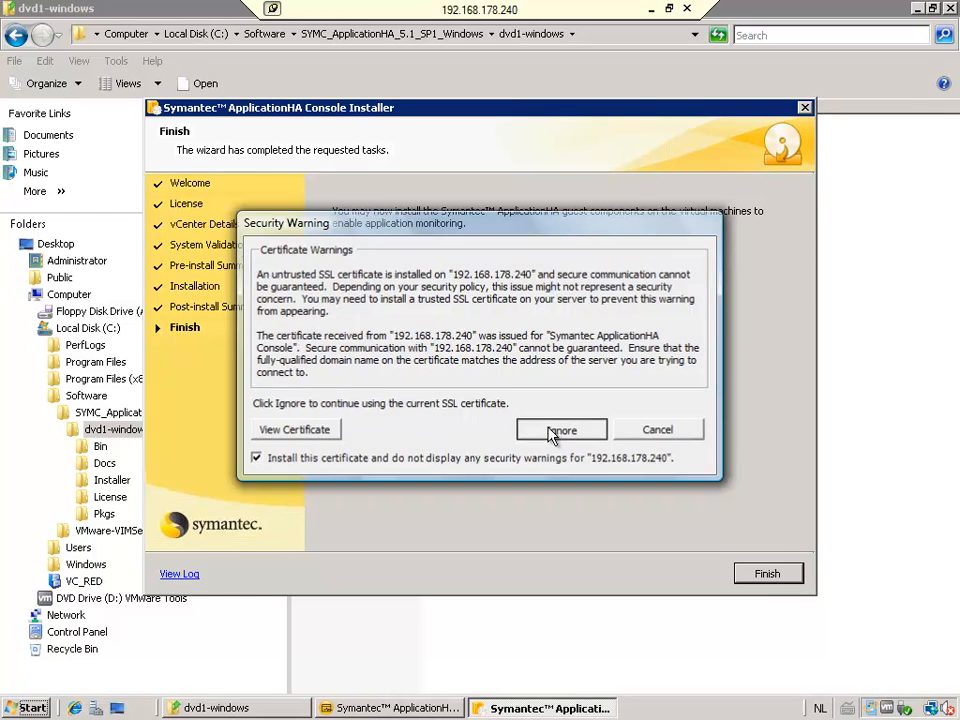
left_click(786, 575)
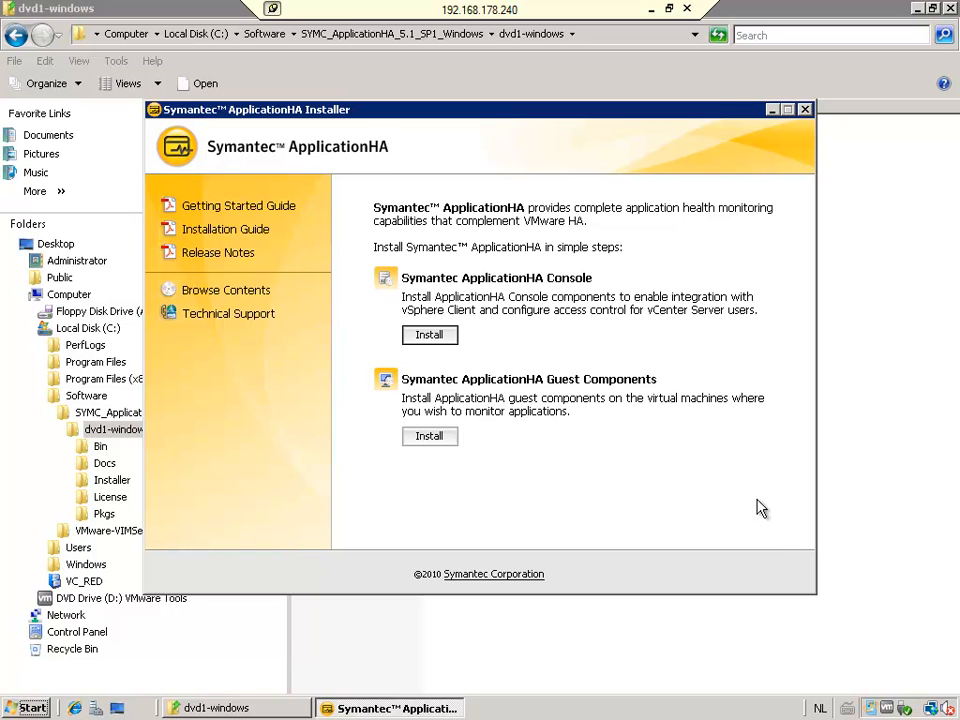
Start the Symantec ApplicationHA Guest Components installation, accept the License Agreement and use the embedded 2-month evaluation key
left_click(439, 438)
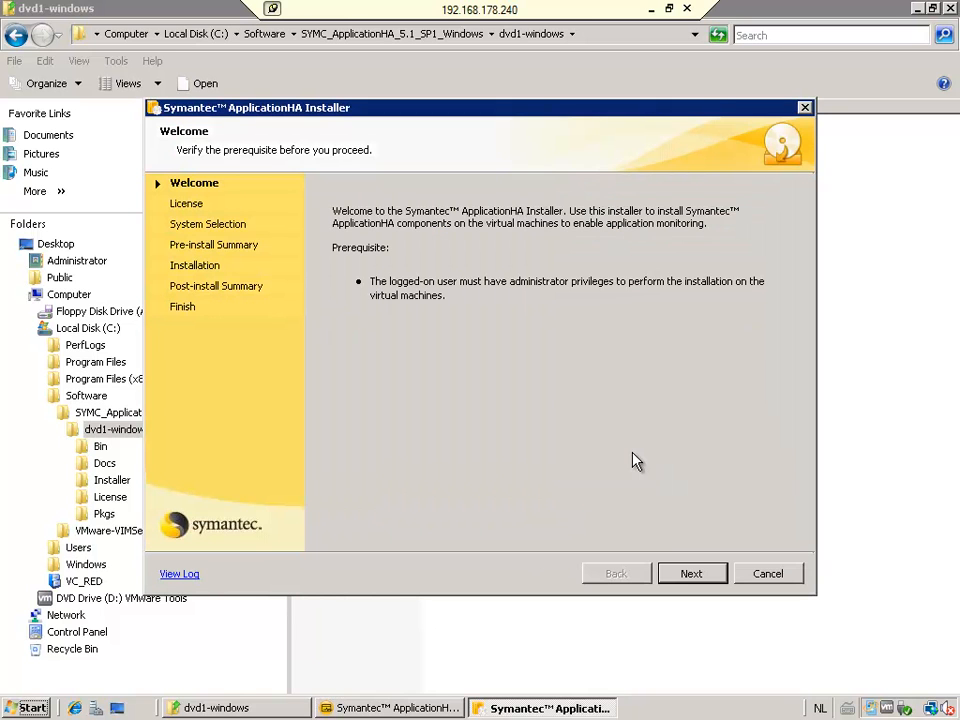
left_click(686, 576)
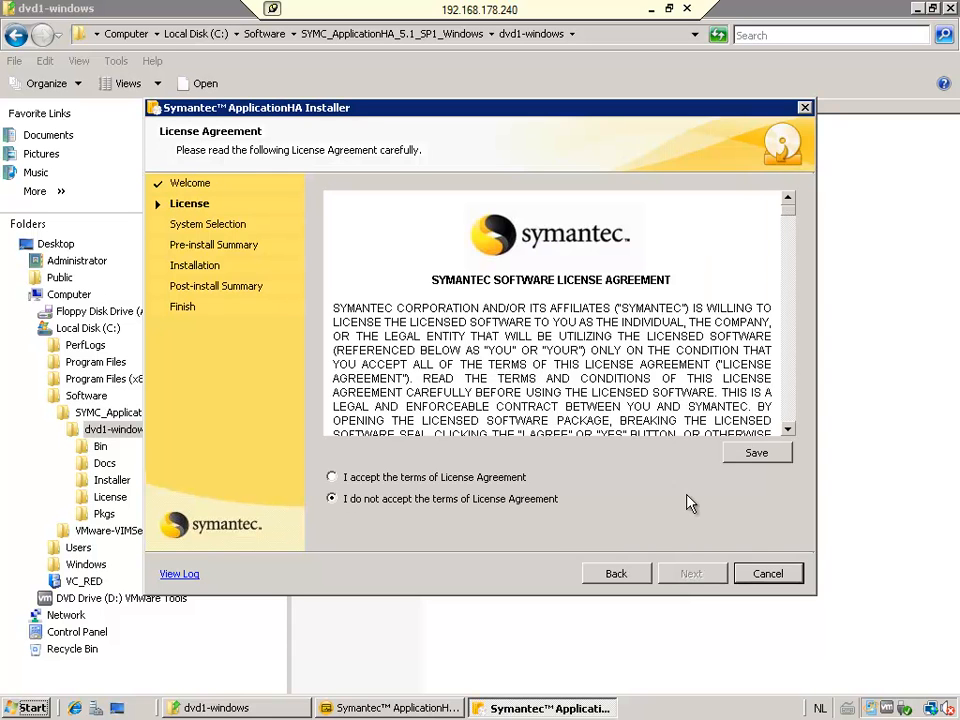
left_click(514, 479)
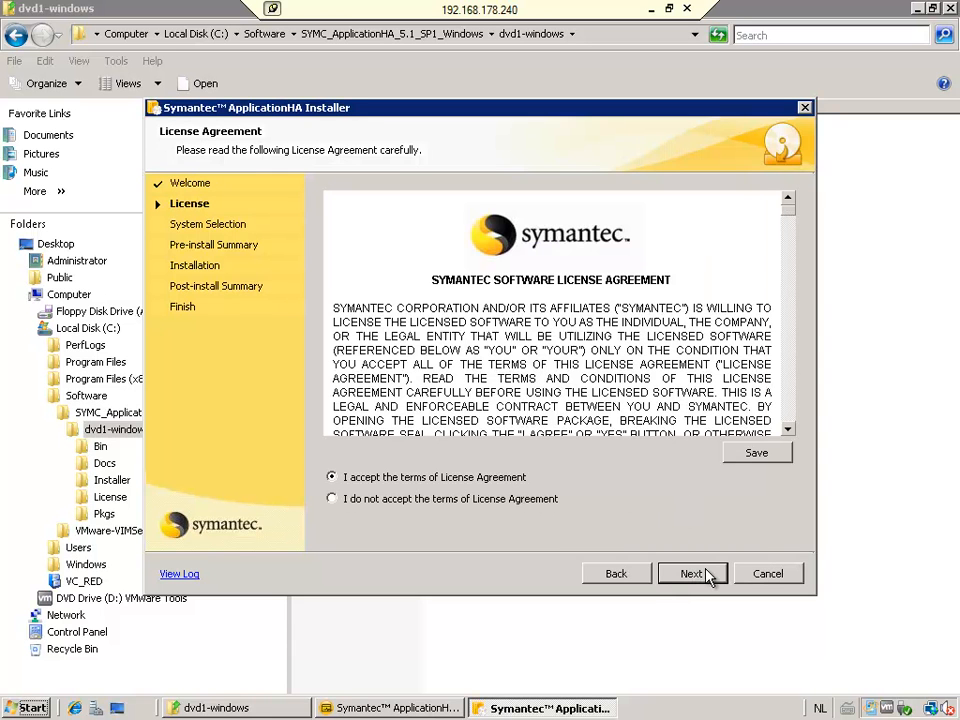
left_click(707, 575)
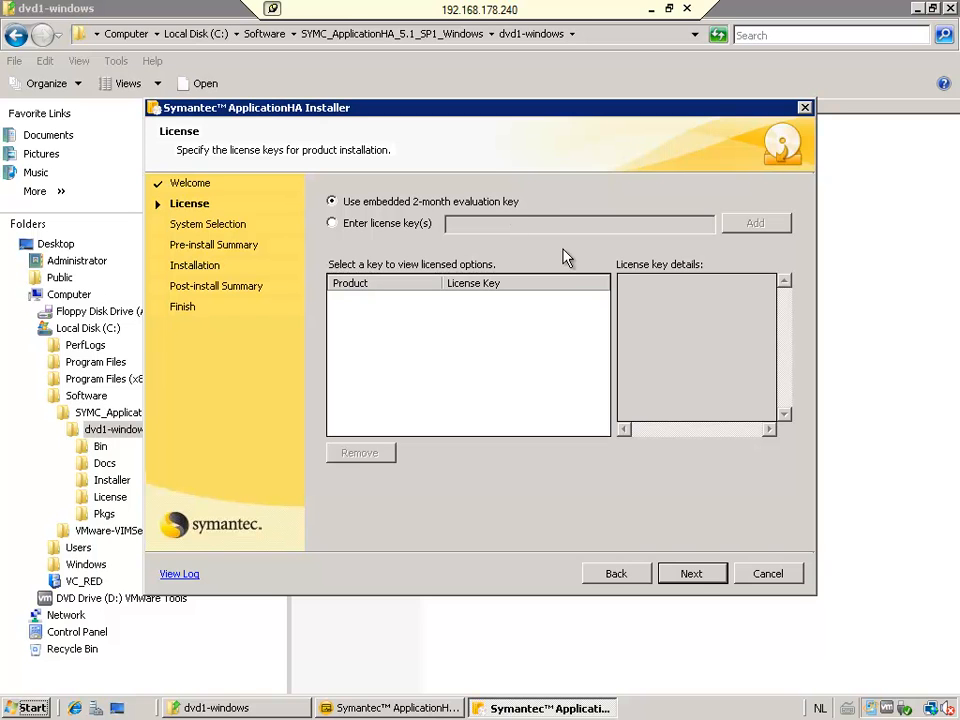
left_click(714, 583)
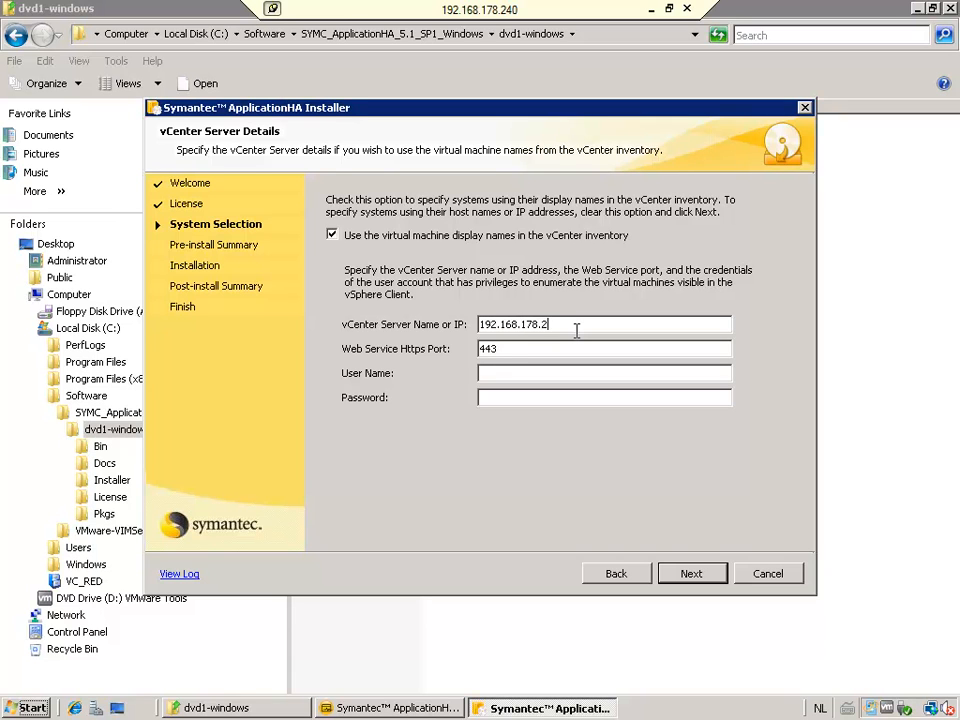
Enter vCenter server 192.168.178.240, user name administrator and the account password, and proceed to selecting the target systems
key("Tab")
key("Tab")
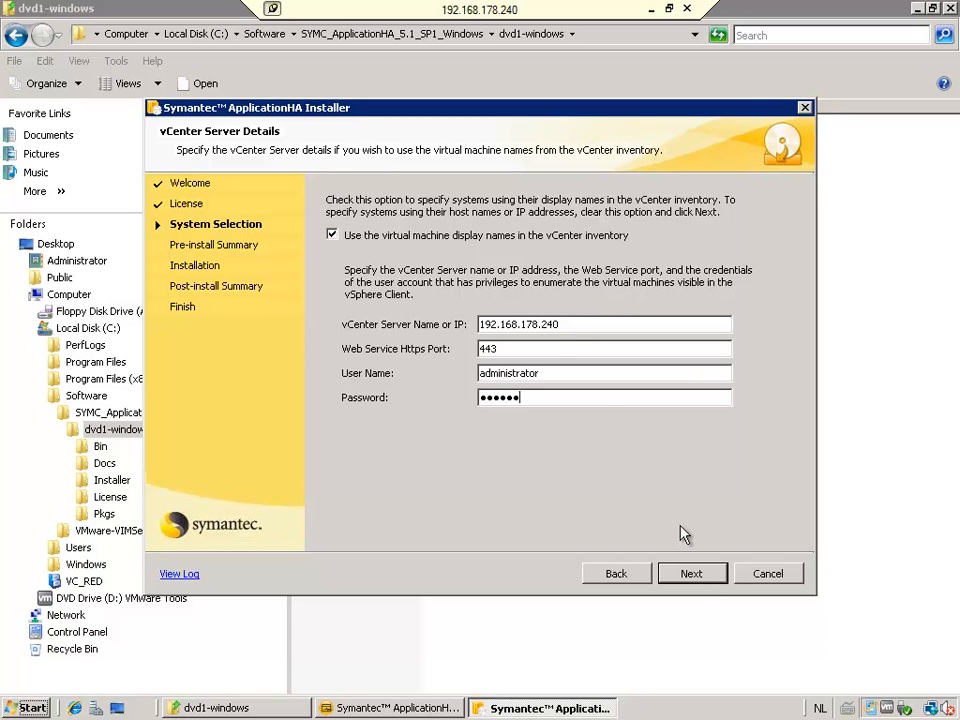
left_click(701, 573)
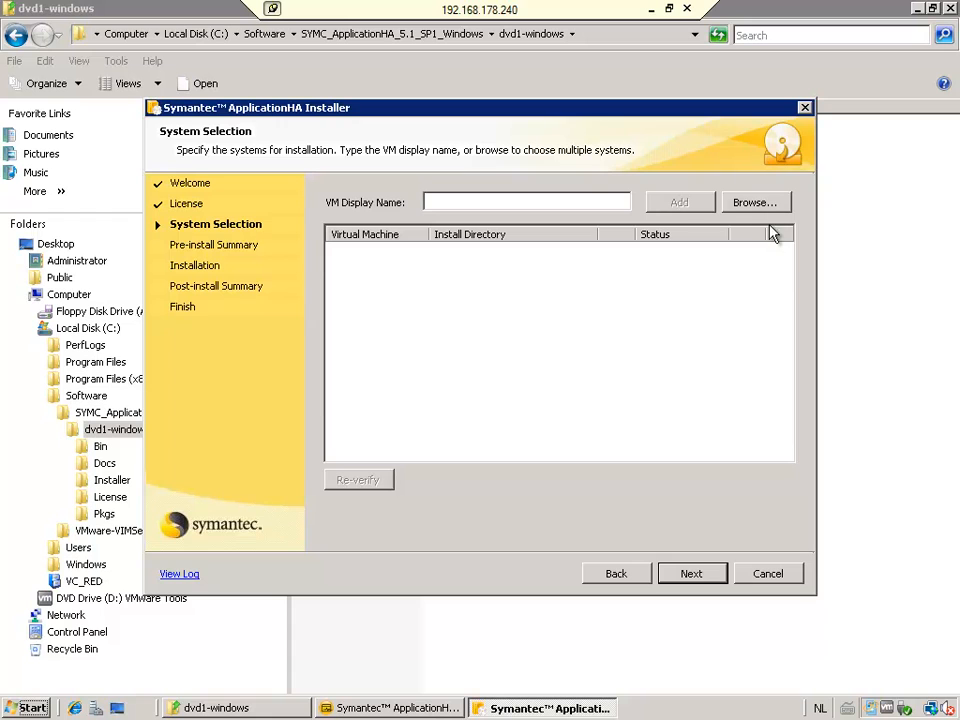
Add the VC41 virtual machine from the test cluster in PapeCity Cloud as the installation target and proceed to the pre-install summary
left_click(771, 209)
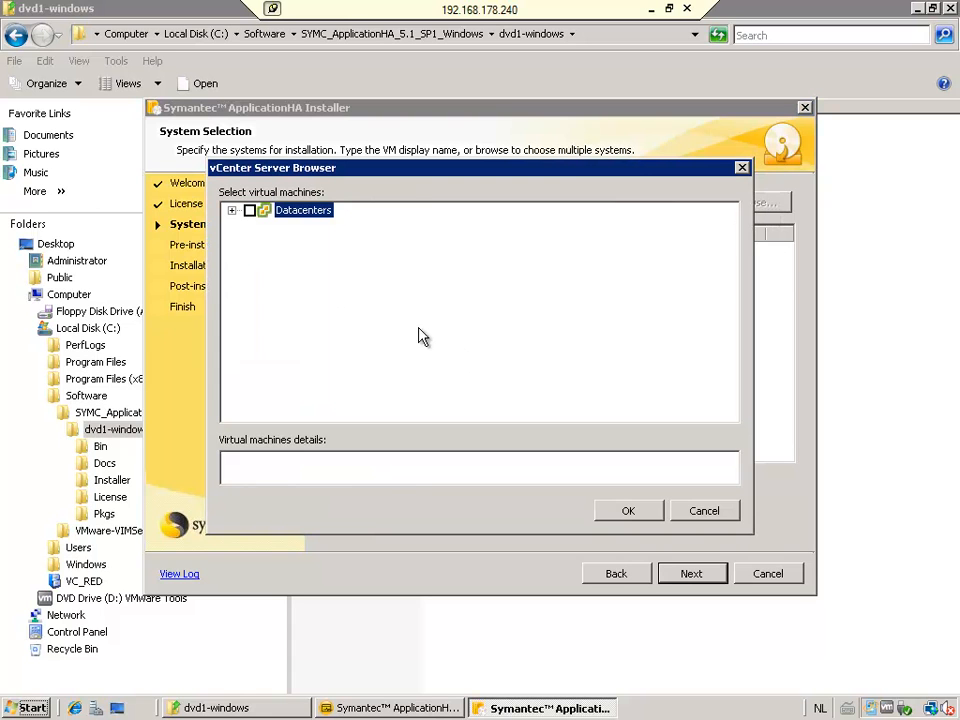
left_click(232, 211)
left_click(249, 226)
left_click(267, 240)
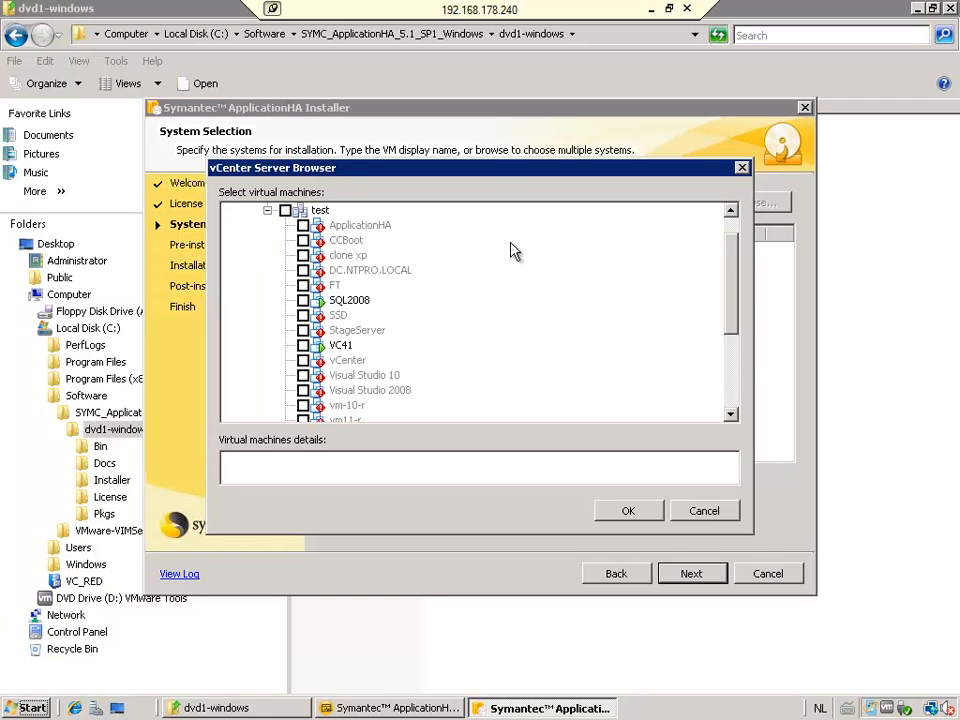
left_click_drag(733, 287, 729, 257)
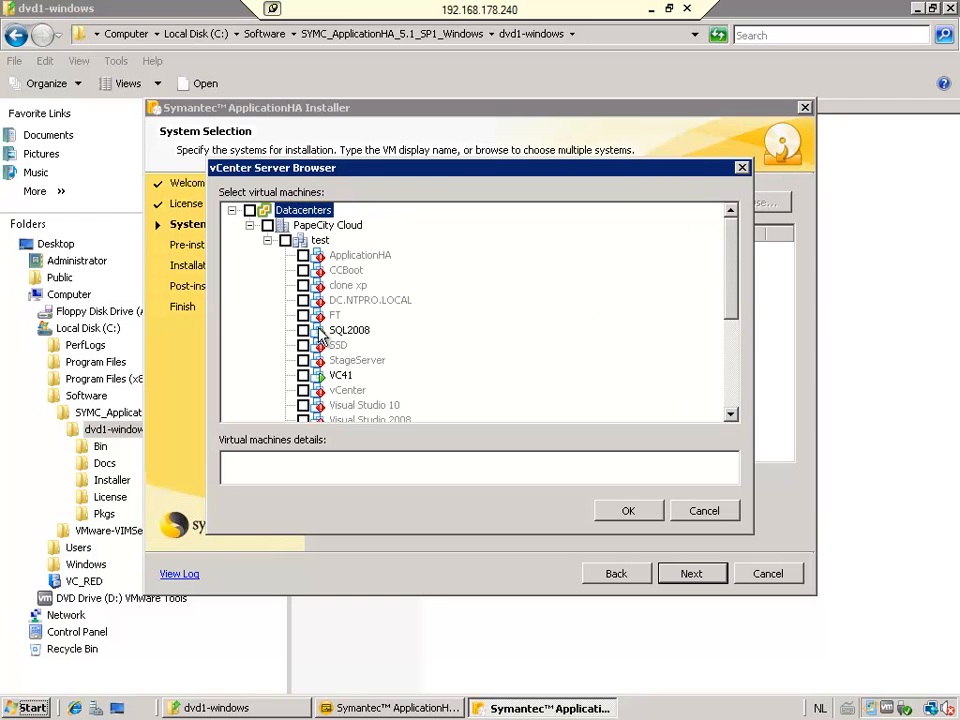
left_click(303, 375)
left_click(628, 512)
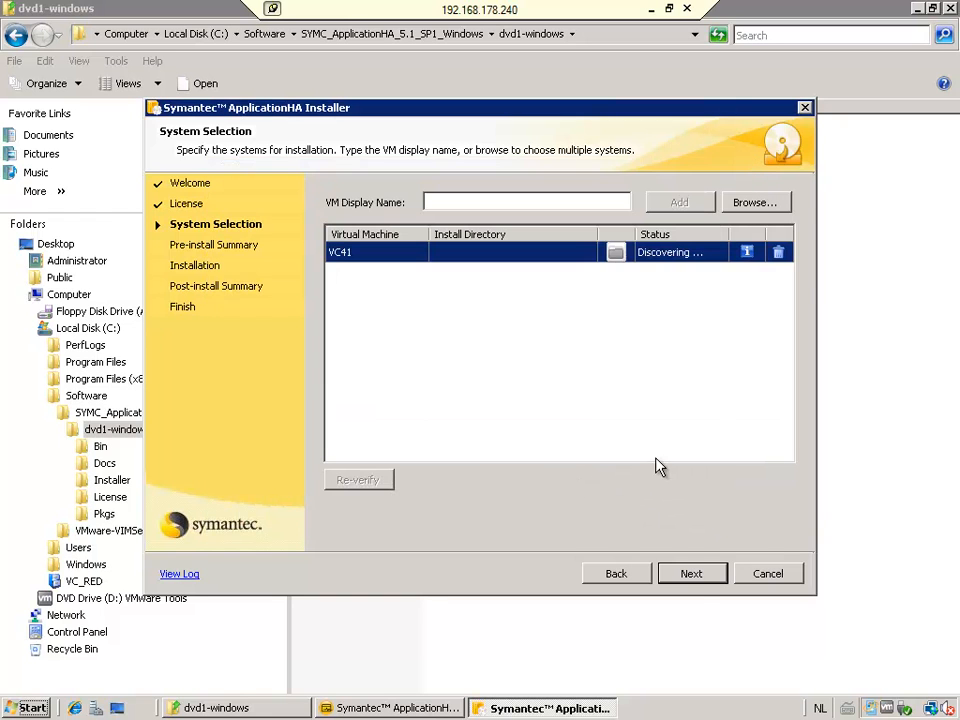
left_click(691, 573)
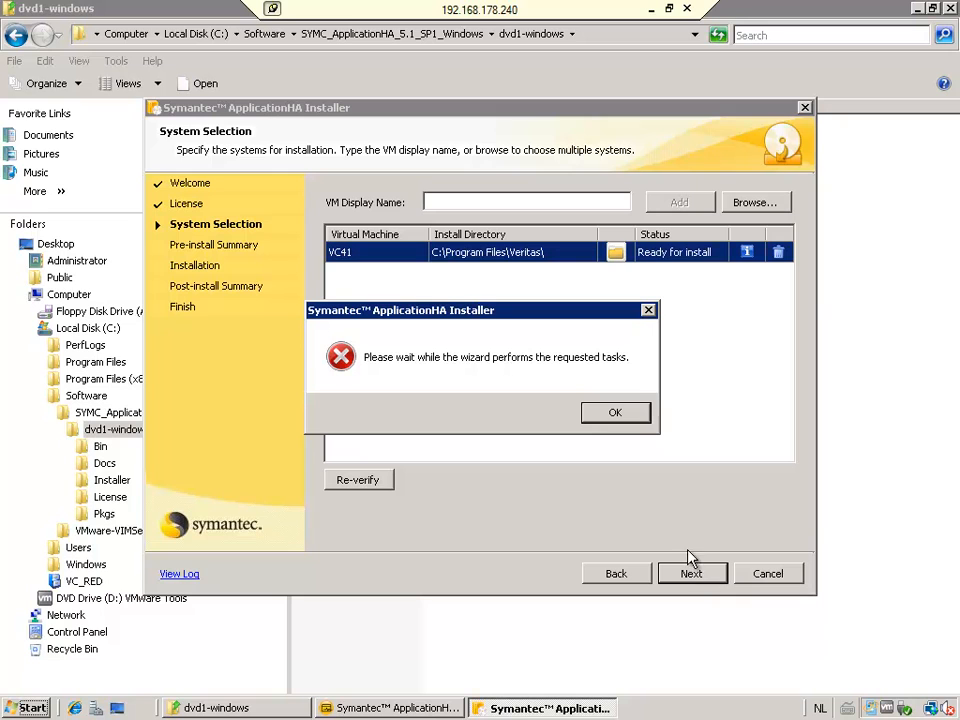
left_click(617, 414)
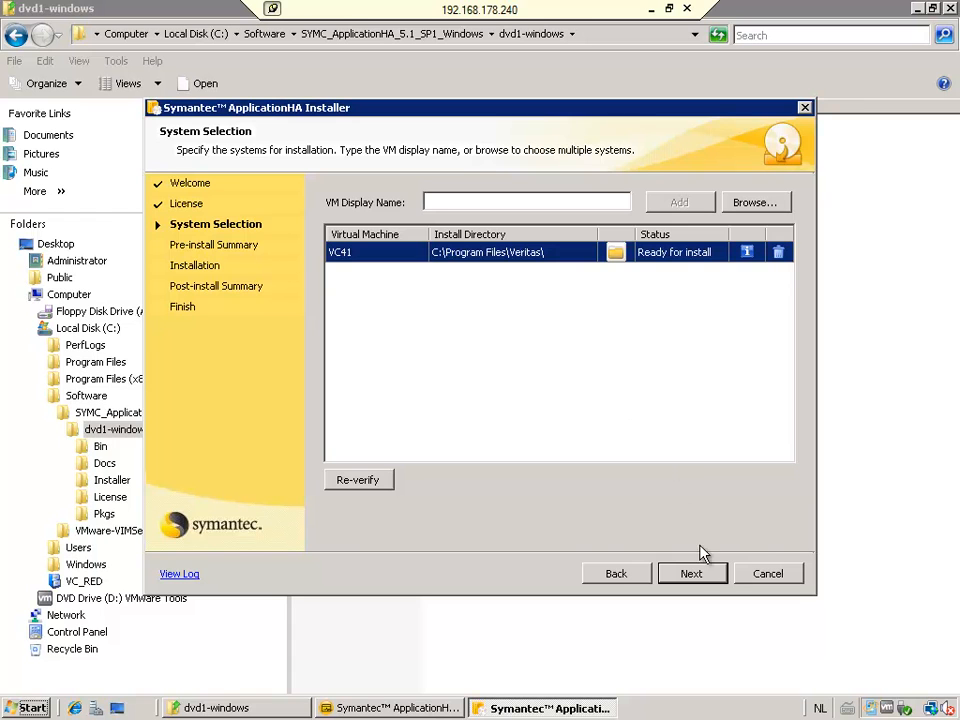
left_click(691, 573)
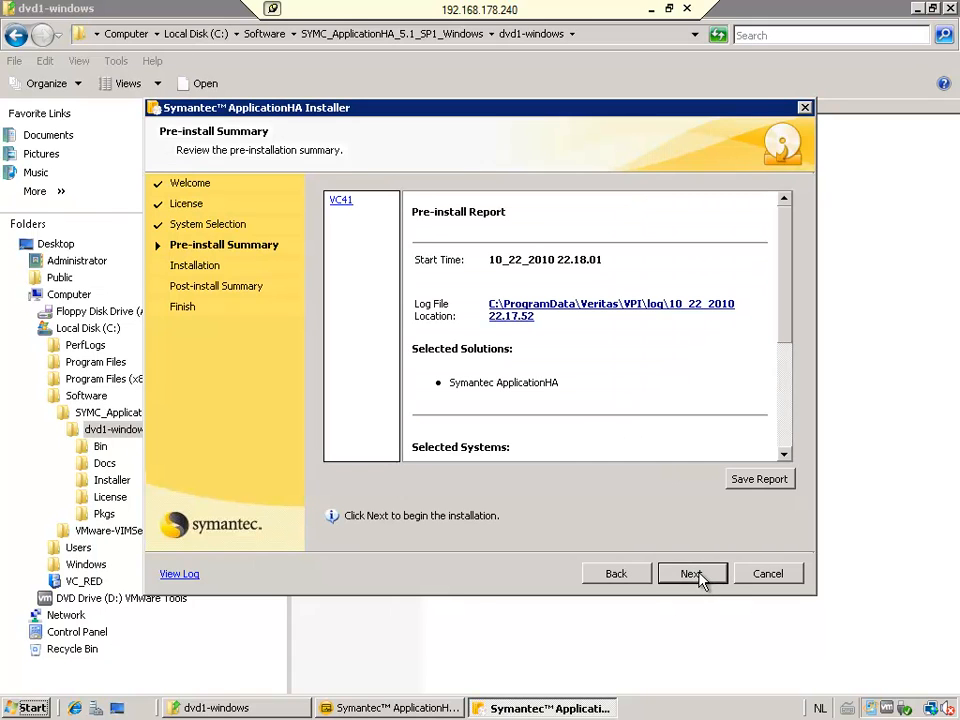
Install the ApplicationHA guest components on VC41 and finish the installer
left_click(691, 575)
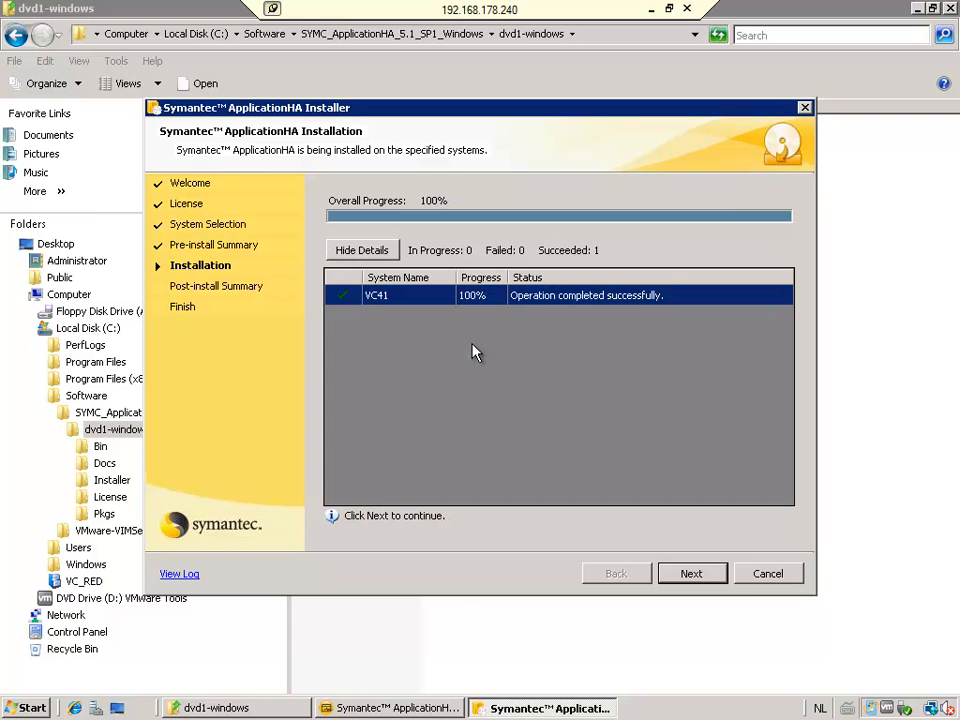
left_click(692, 574)
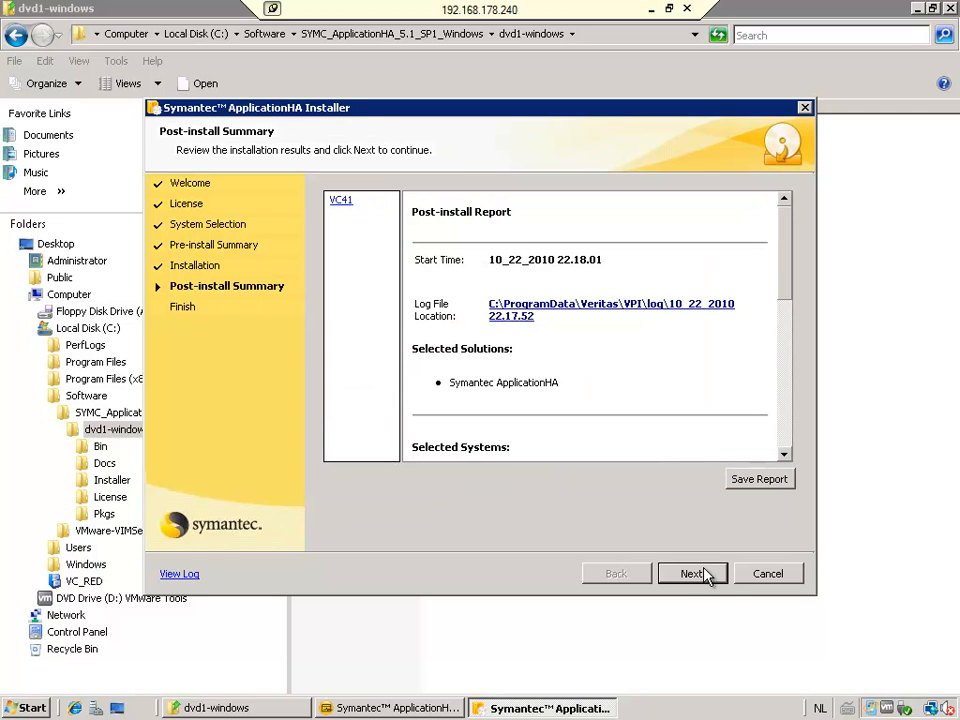
left_click(700, 575)
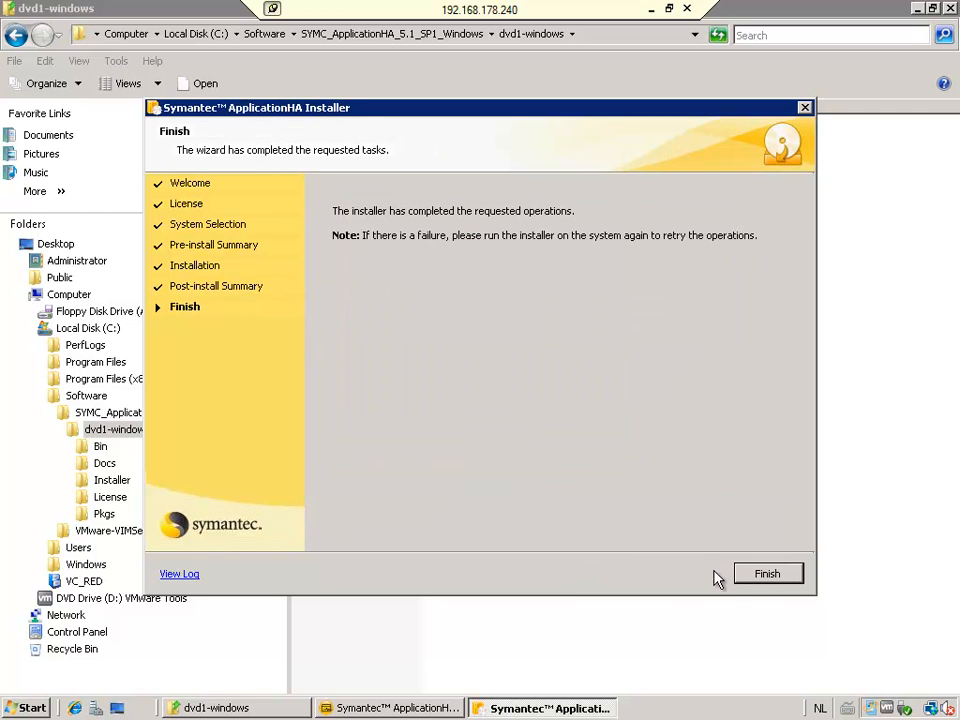
left_click(762, 578)
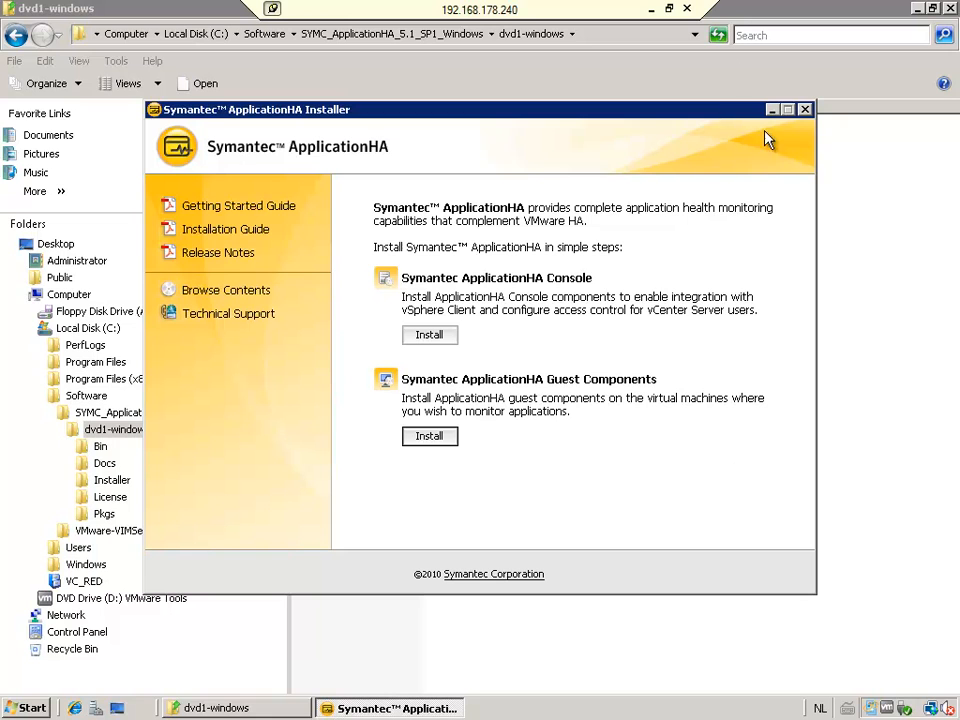
Switch to the vSphere Client and open the ApplicationHA view of the VC41 virtual machine, accepting the site's security certificate
left_click(653, 9)
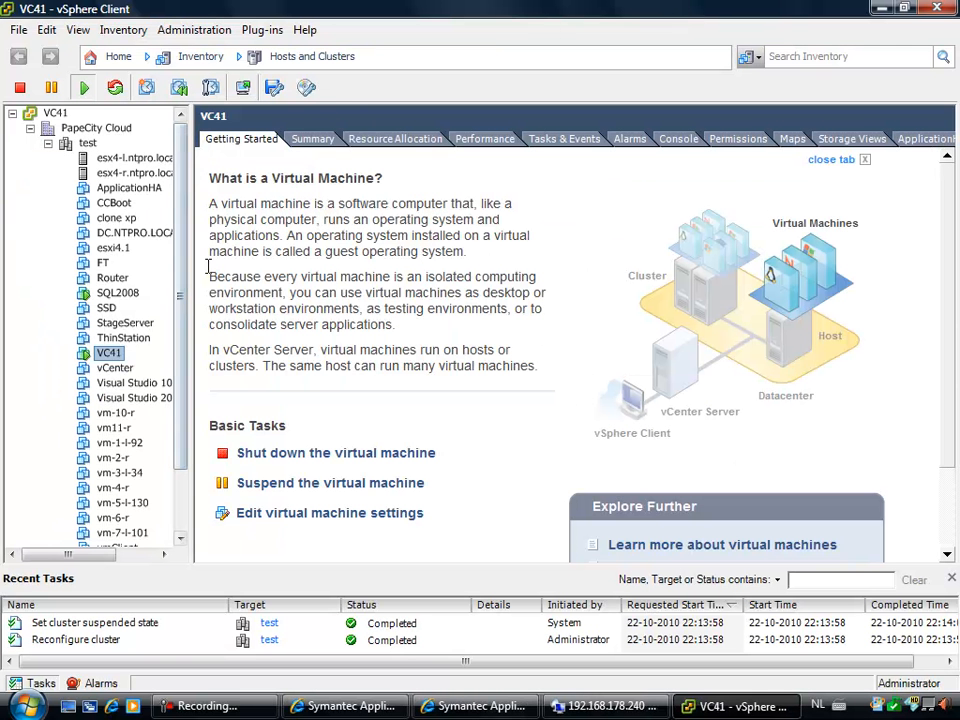
left_click_drag(184, 285, 186, 208)
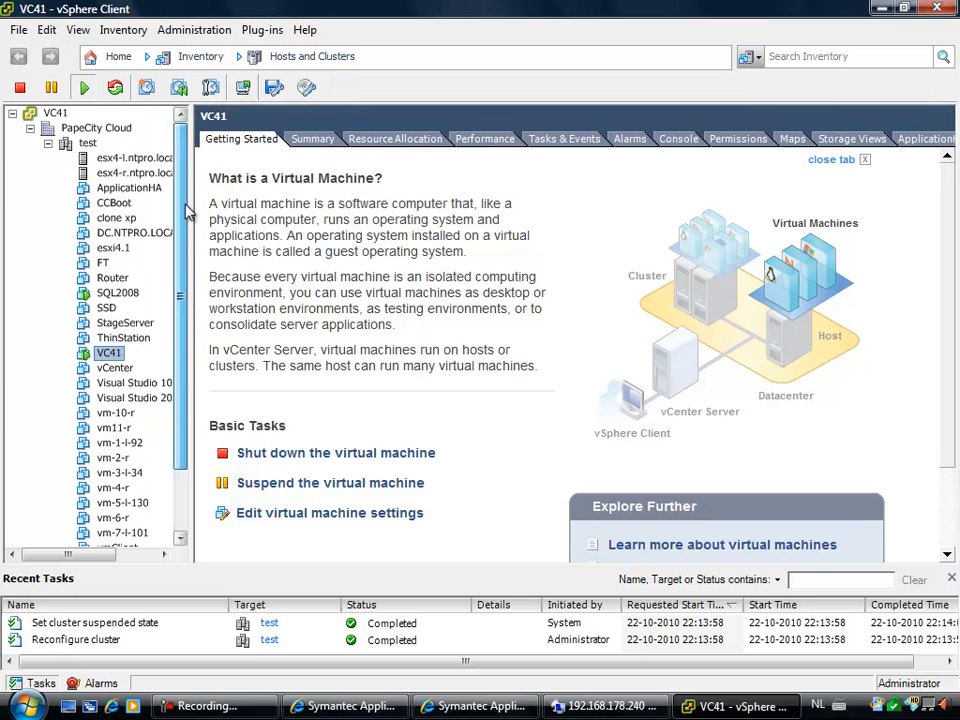
left_click(128, 353)
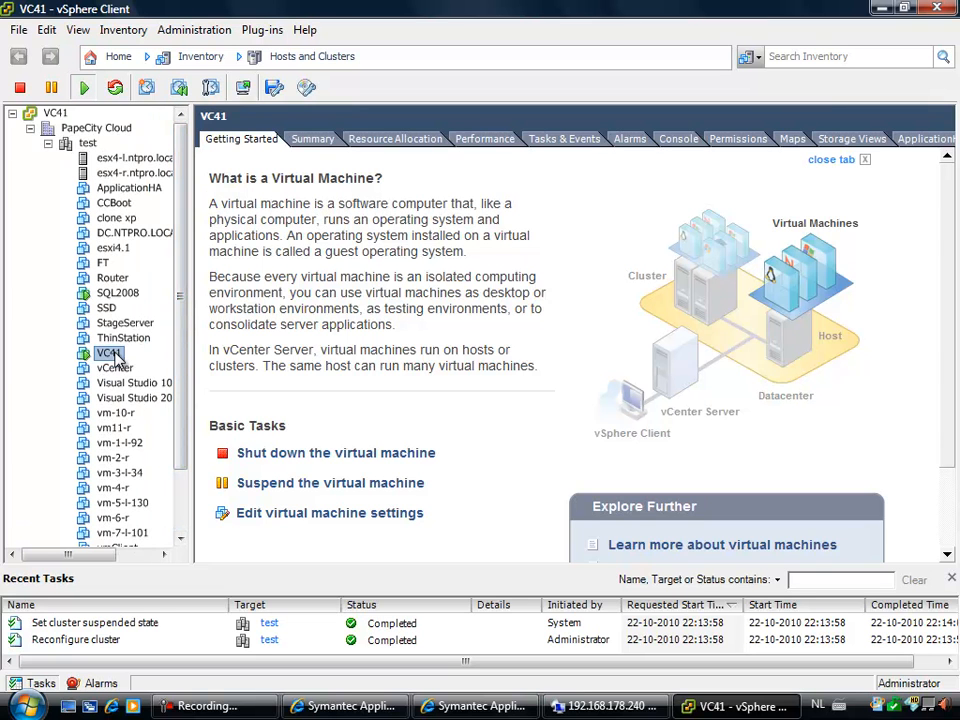
left_click(924, 140)
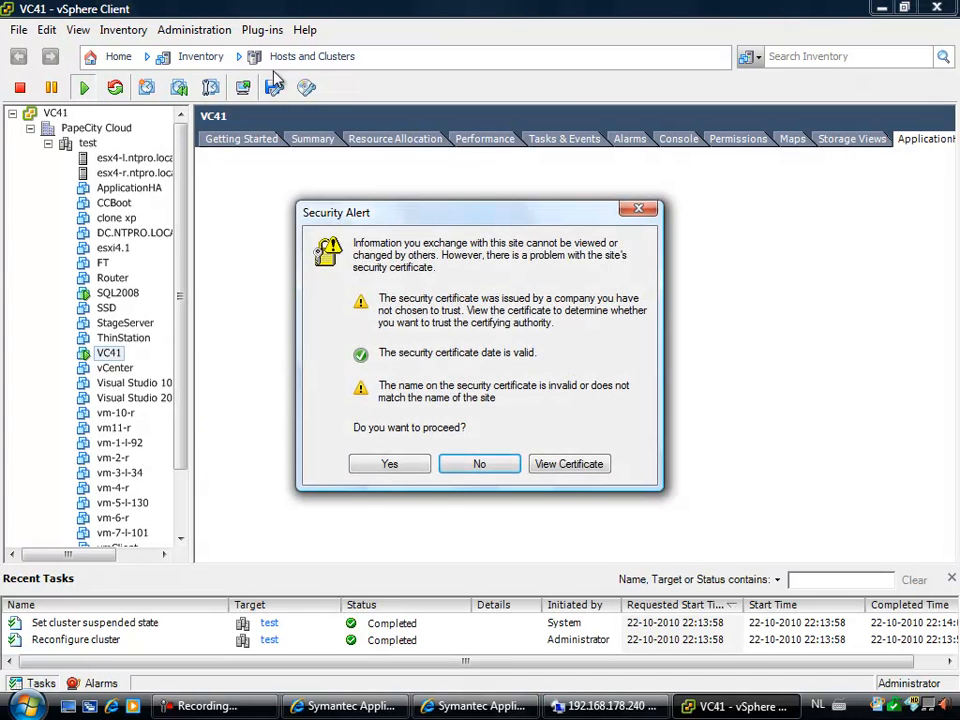
left_click(416, 466)
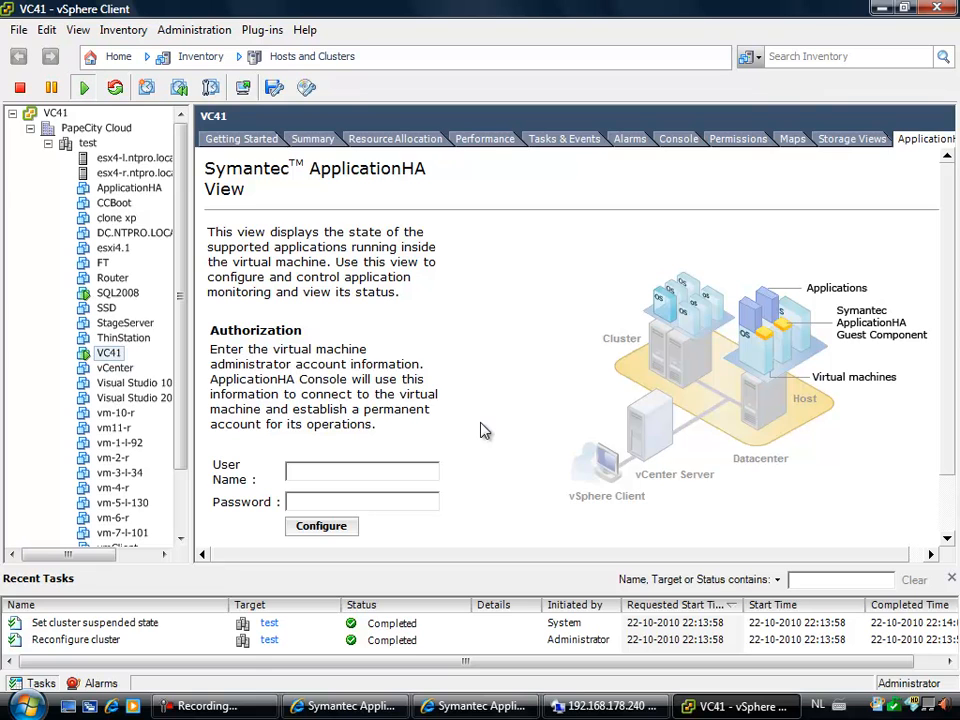
Authorize the ApplicationHA Console on VC41 with user name administrator and the account password
type("administrator")
key("Tab")
type("••••••")
left_click(351, 525)
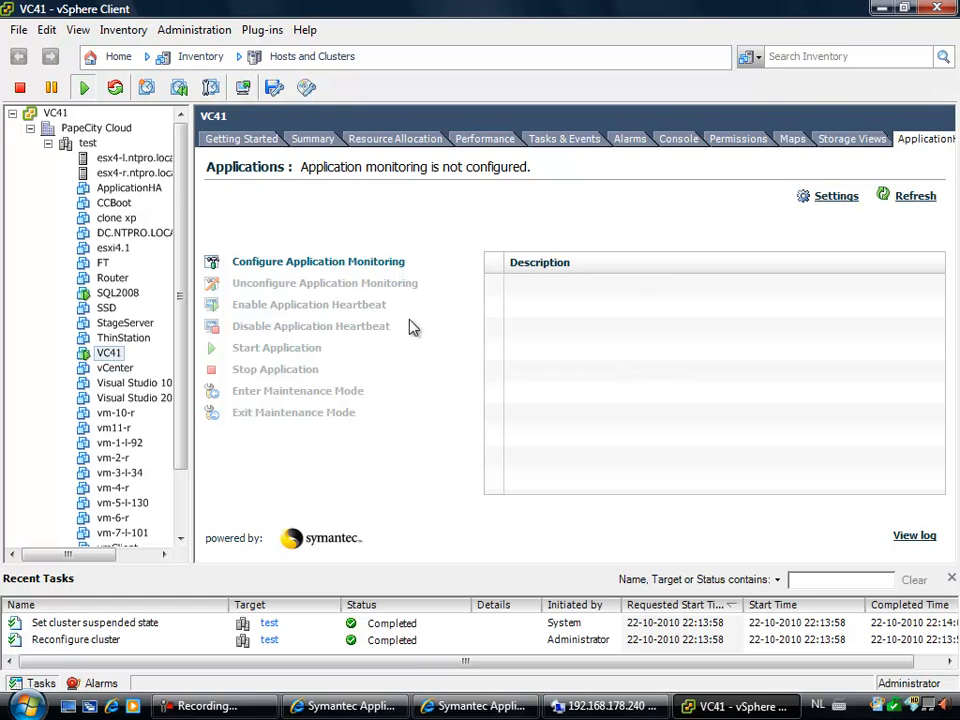
Start configuring application monitoring on VC41 with Custom Application as the application type
left_click(383, 263)
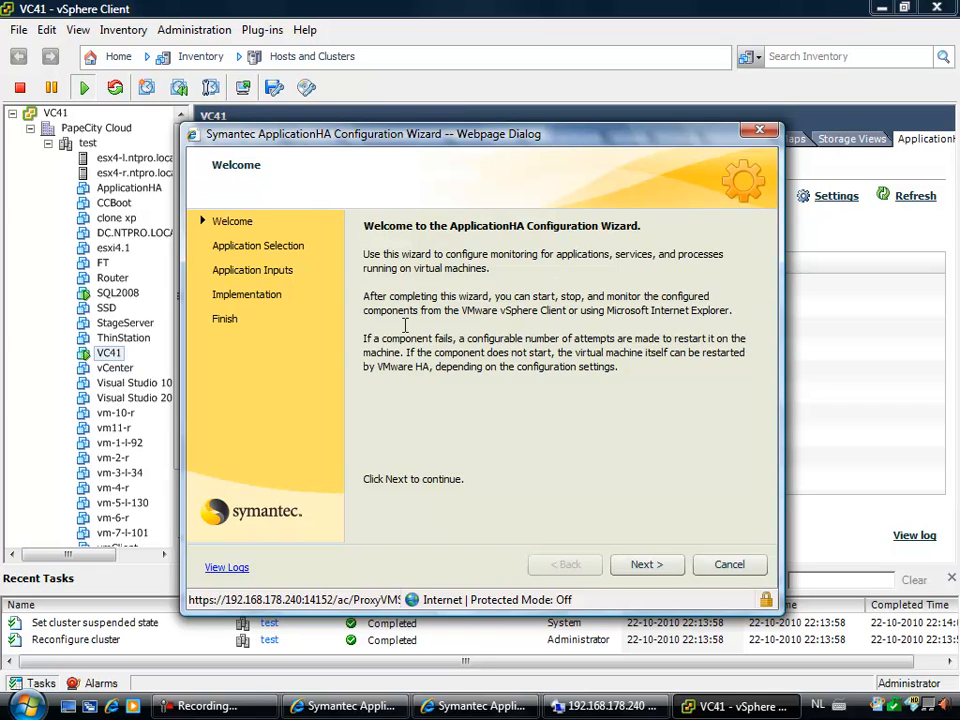
left_click(664, 566)
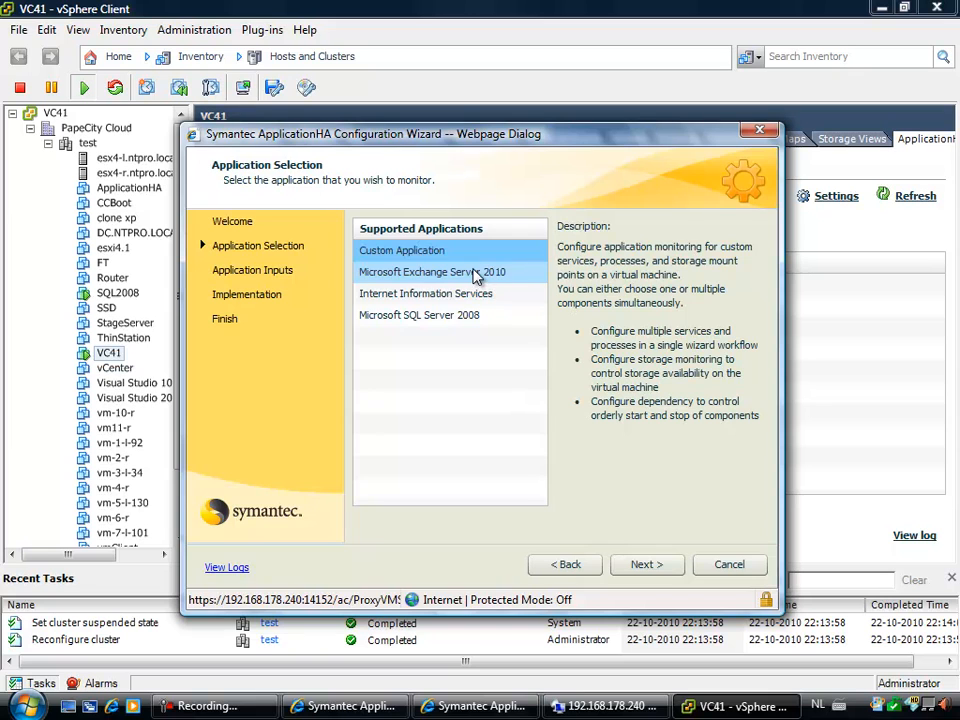
left_click(658, 570)
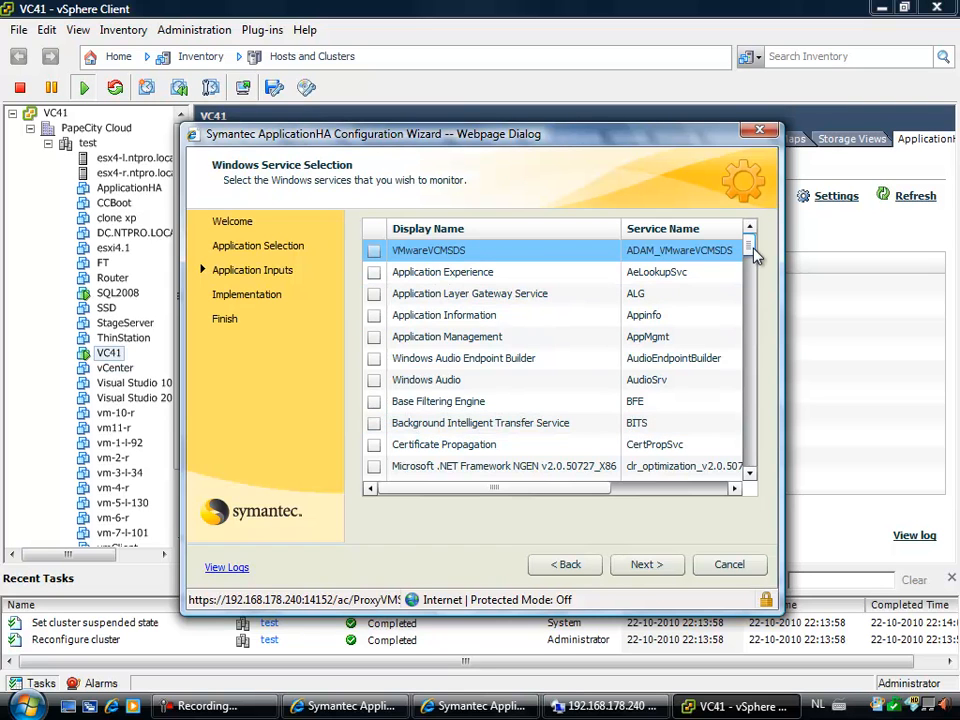
Select the VMware VirtualCenter Server (vpxd) Windows service for monitoring
left_click_drag(755, 255, 760, 426)
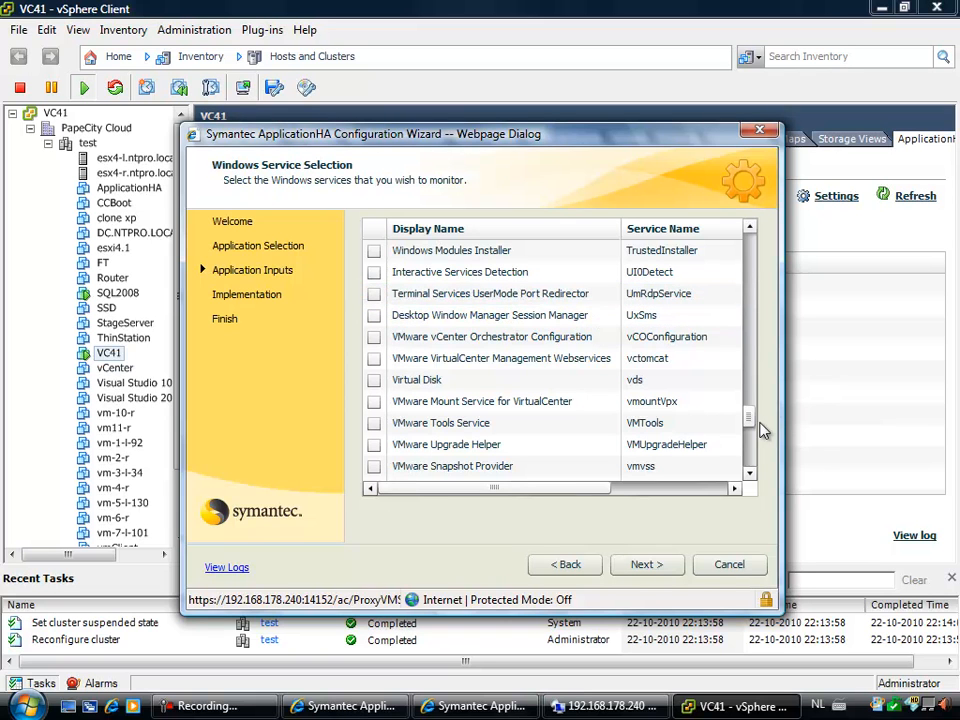
left_click(749, 473)
left_click(749, 473)
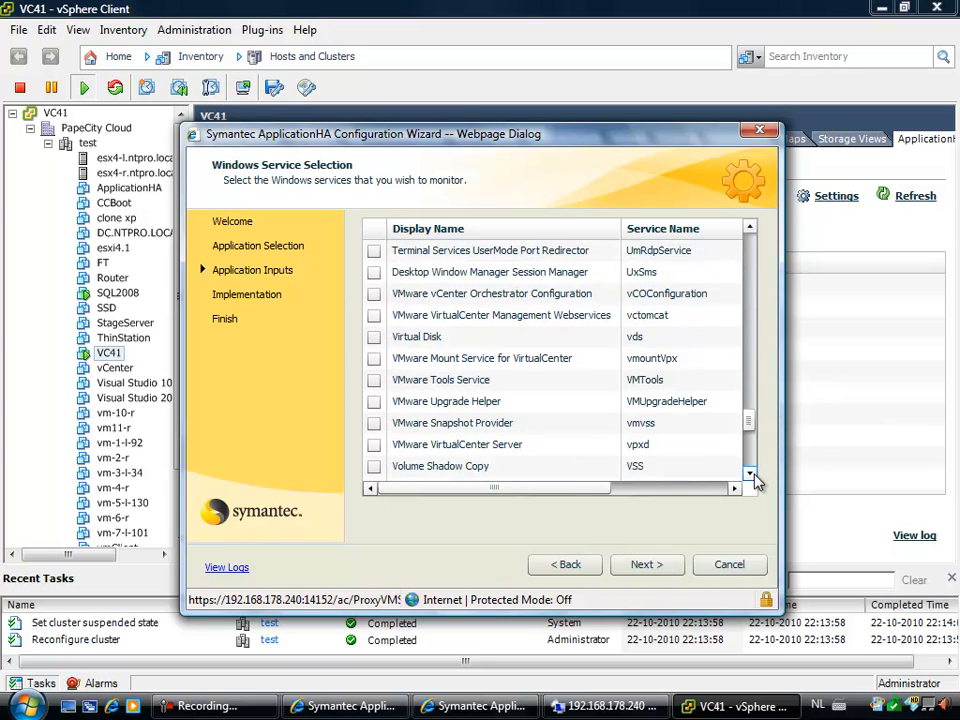
left_click(749, 473)
left_click(374, 423)
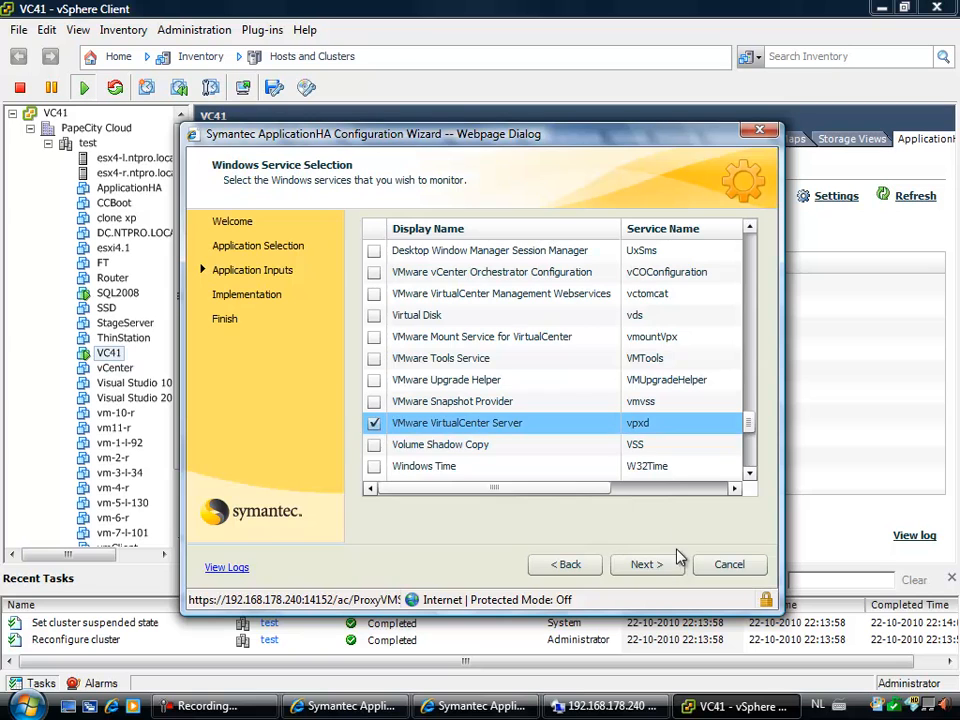
Complete the monitoring configuration with no additional Windows processes and the vpxd component without dependencies, and close the wizard
left_click(658, 566)
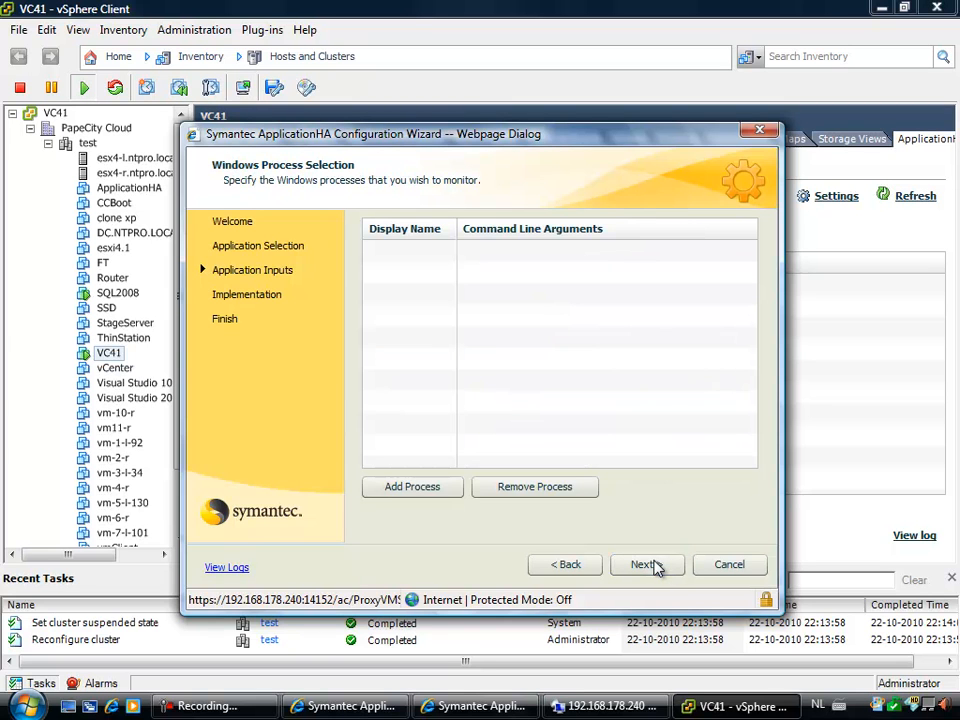
left_click(658, 568)
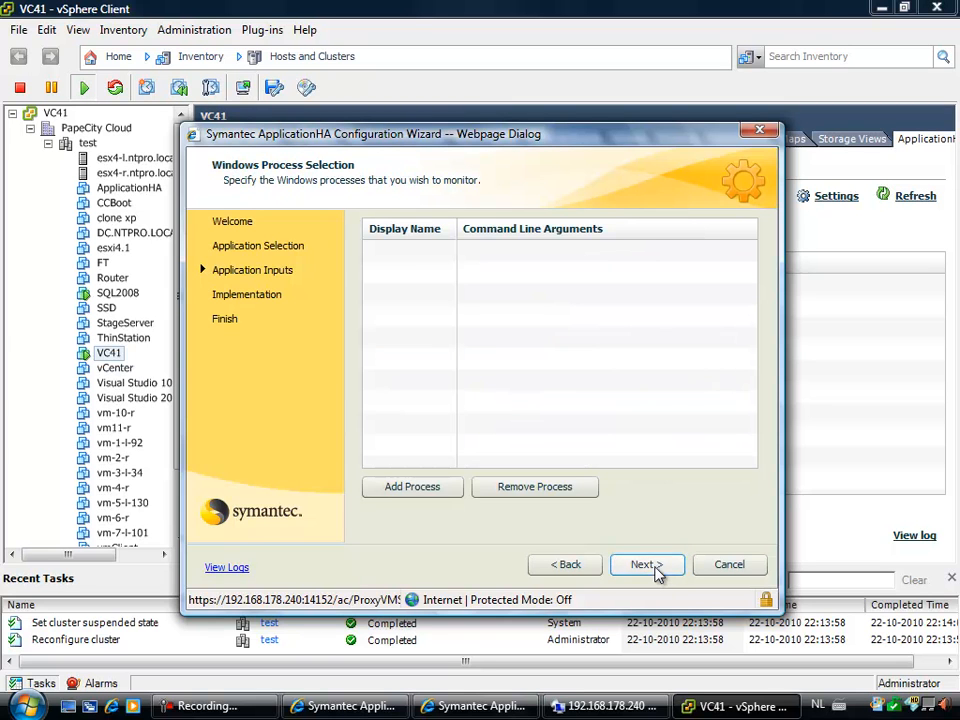
left_click(658, 568)
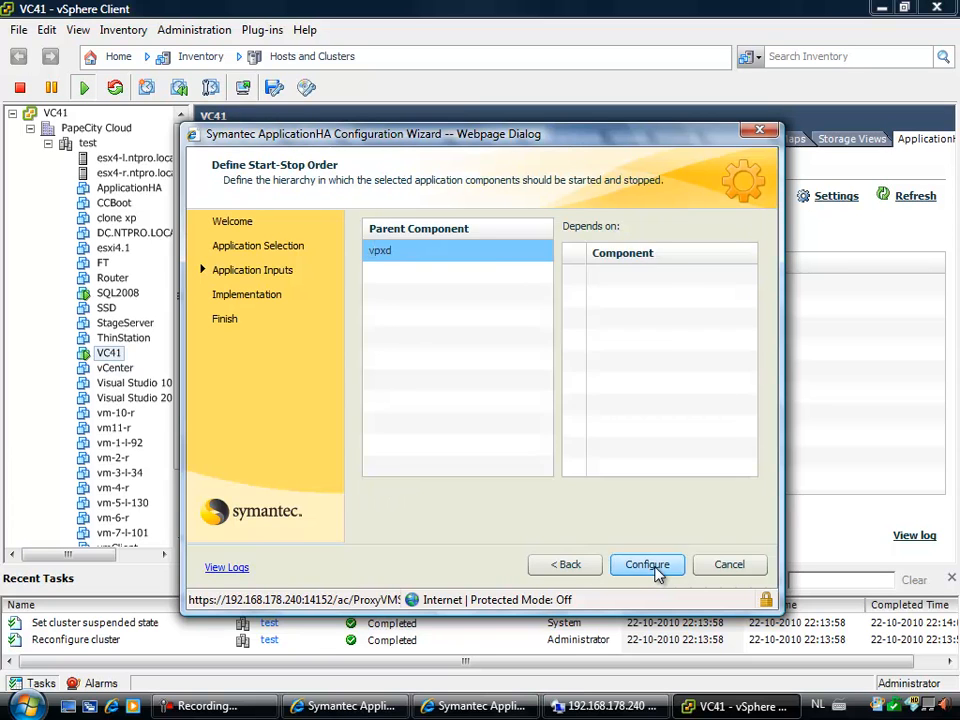
left_click(648, 565)
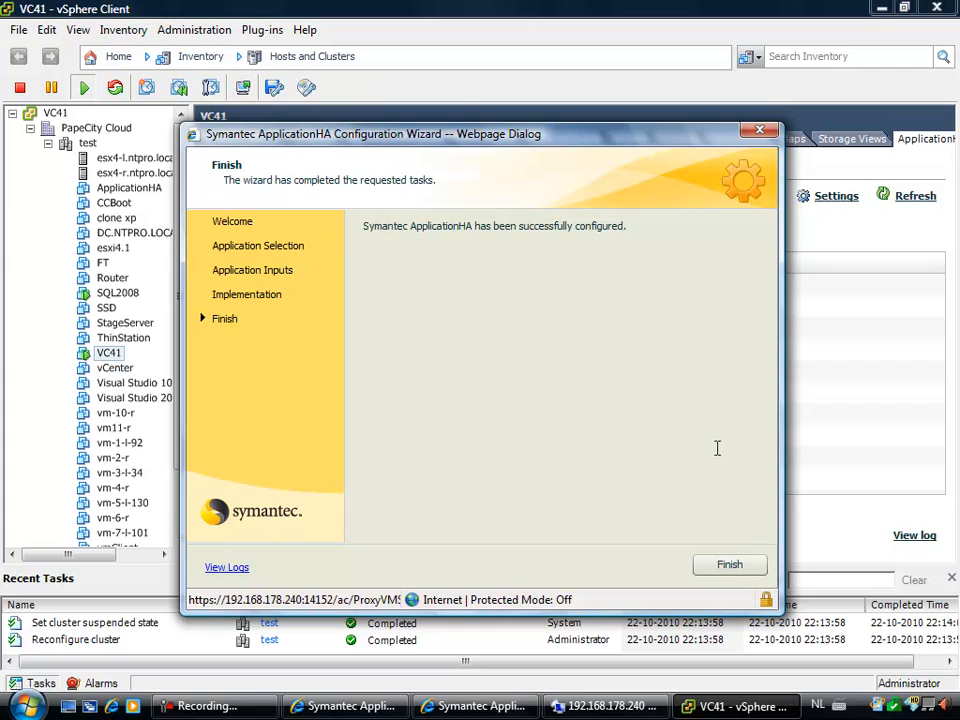
left_click(733, 567)
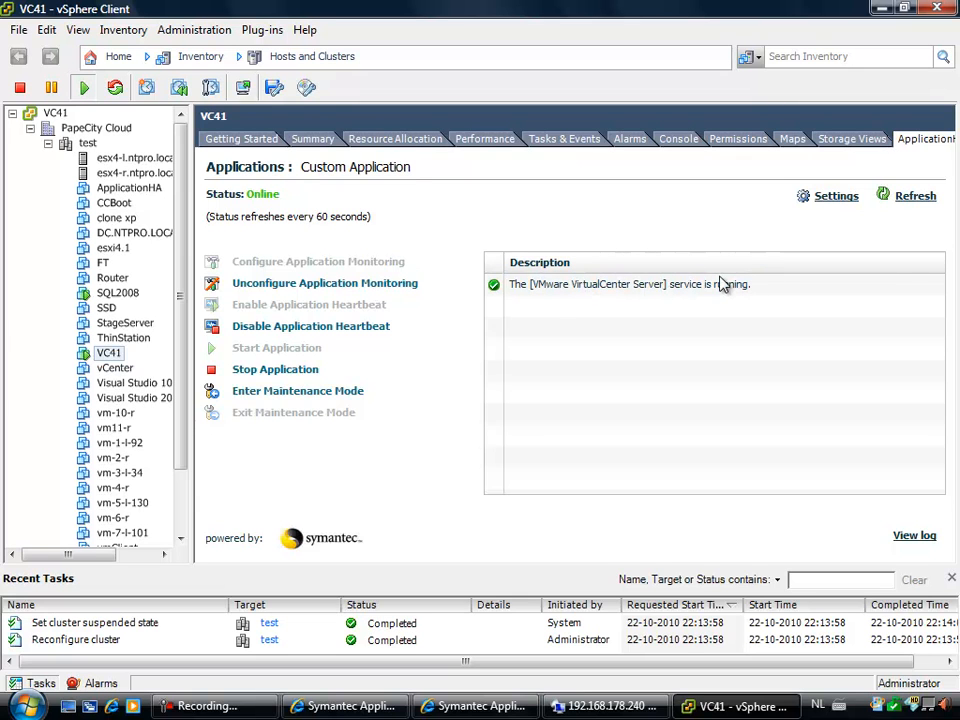
Refresh the monitored application's status on VC41 and review the ApplicationHA restart, shutdown and timeout settings without changing them
left_click(115, 355)
left_click(127, 353)
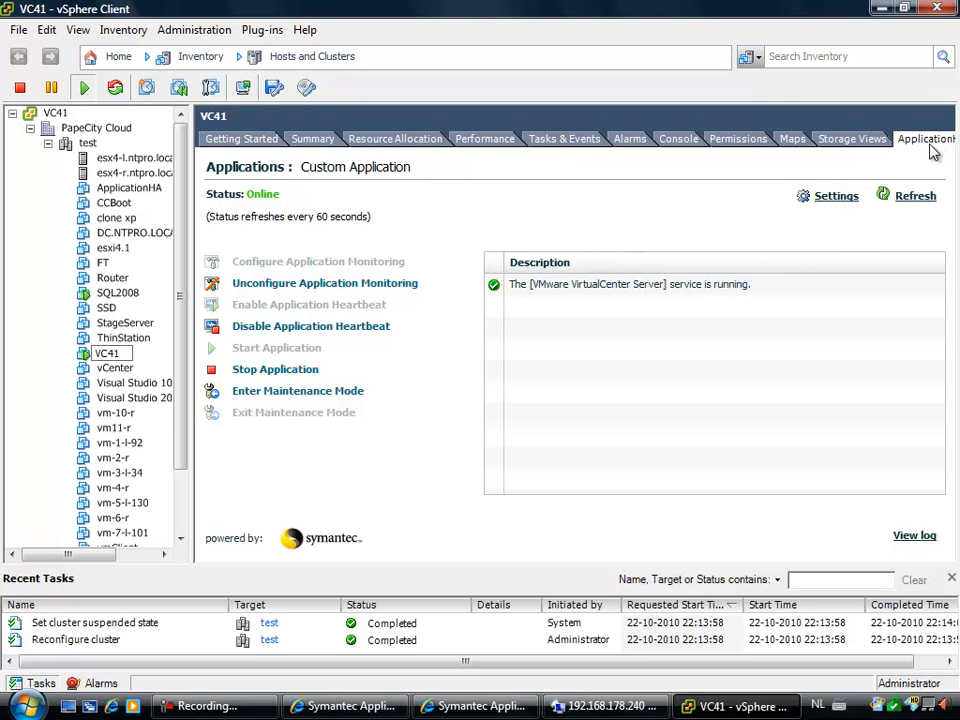
left_click(887, 198)
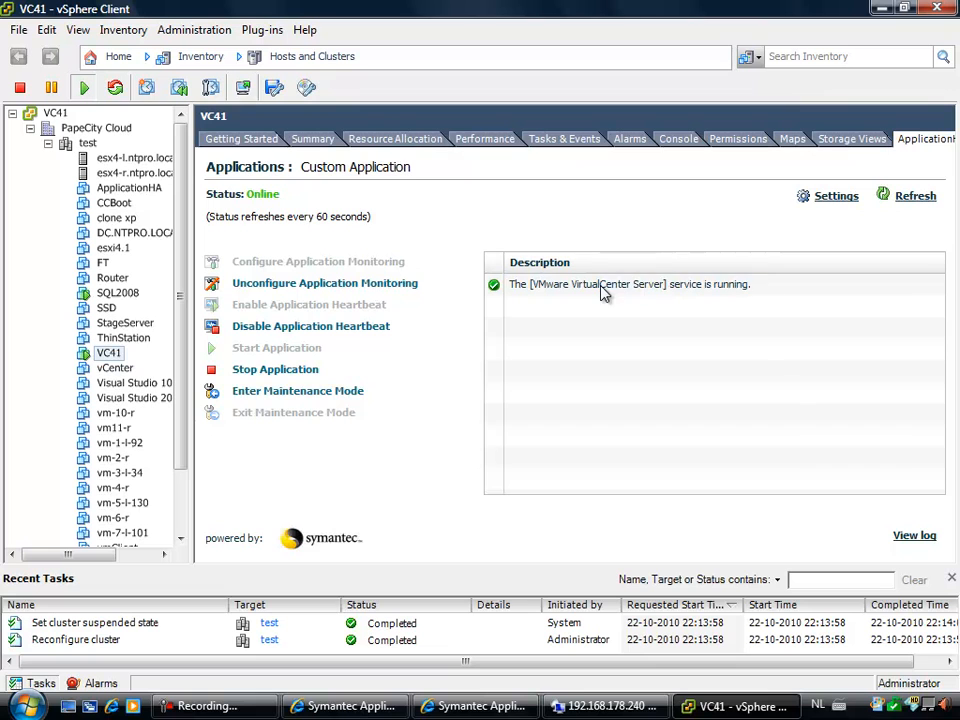
left_click(834, 200)
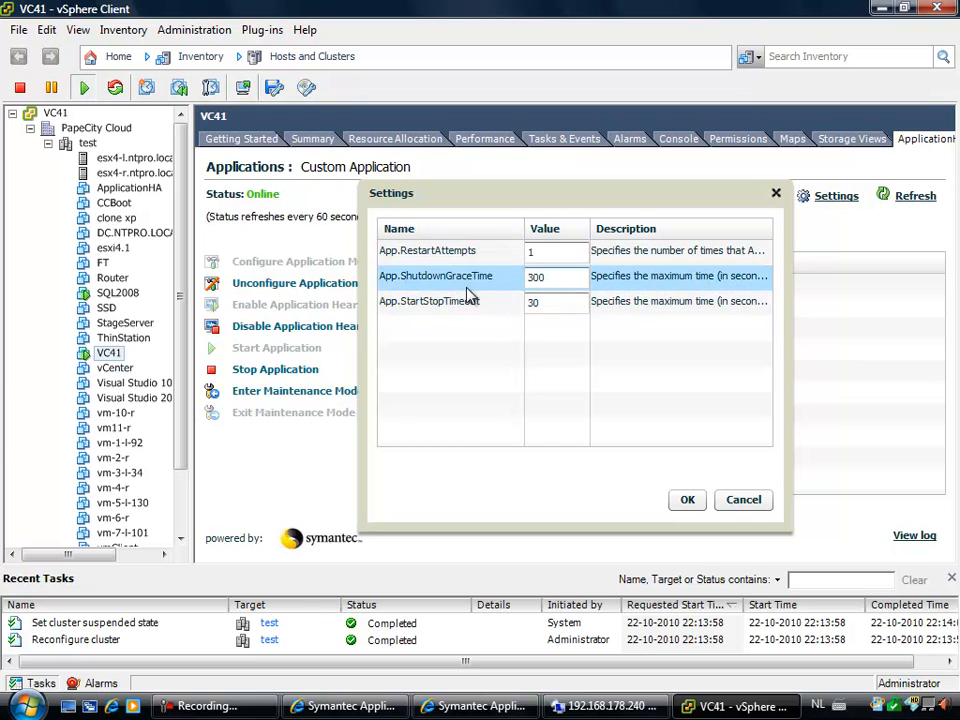
left_click(741, 501)
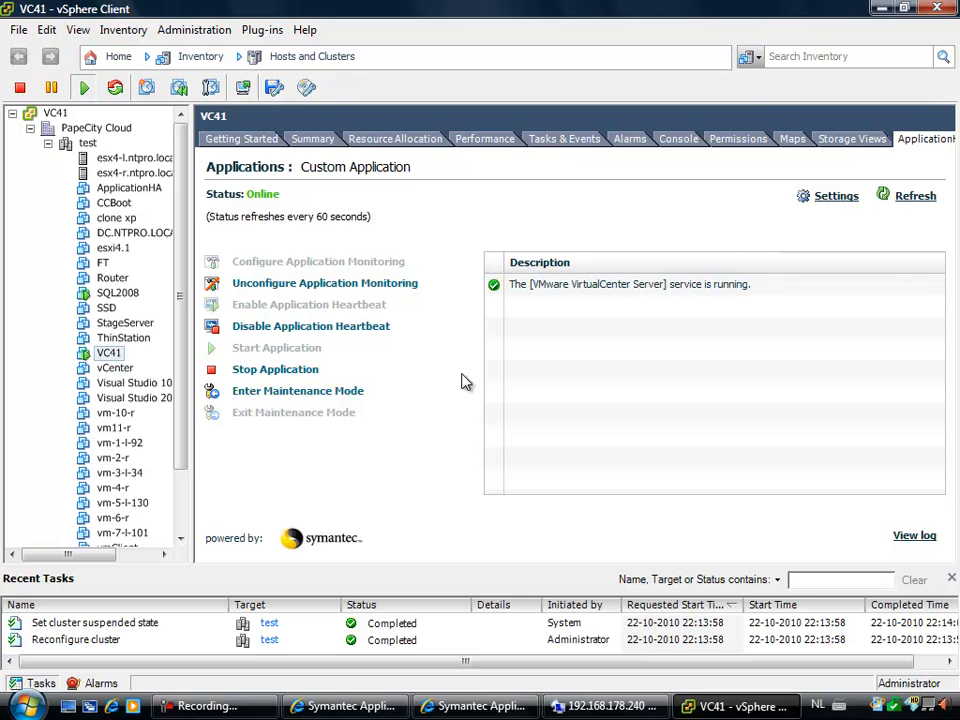
left_click(226, 708)
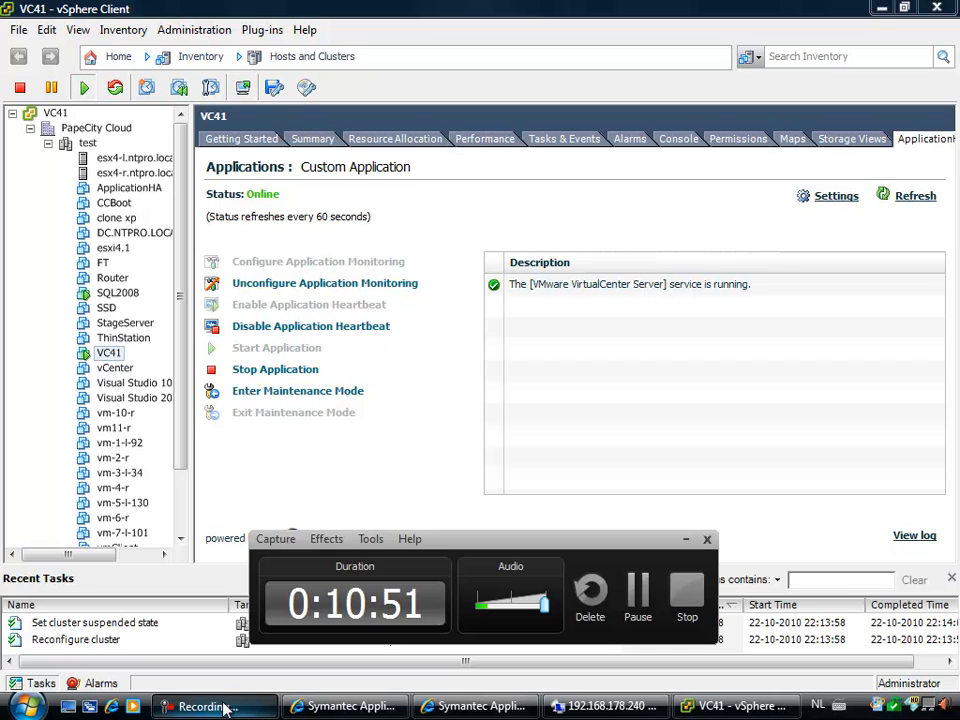
left_click(688, 600)
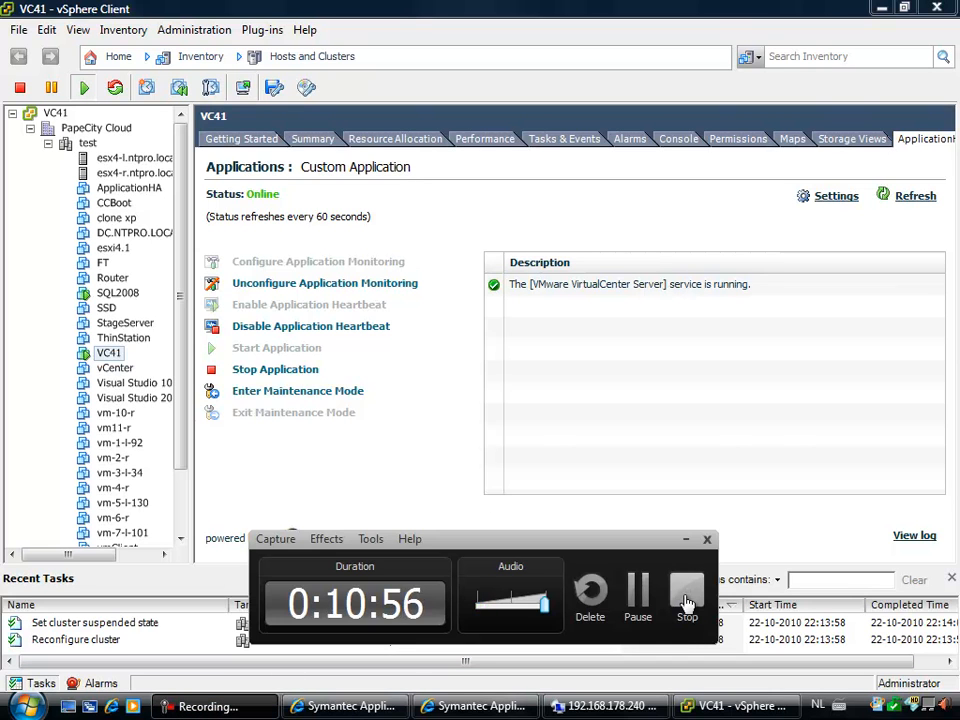